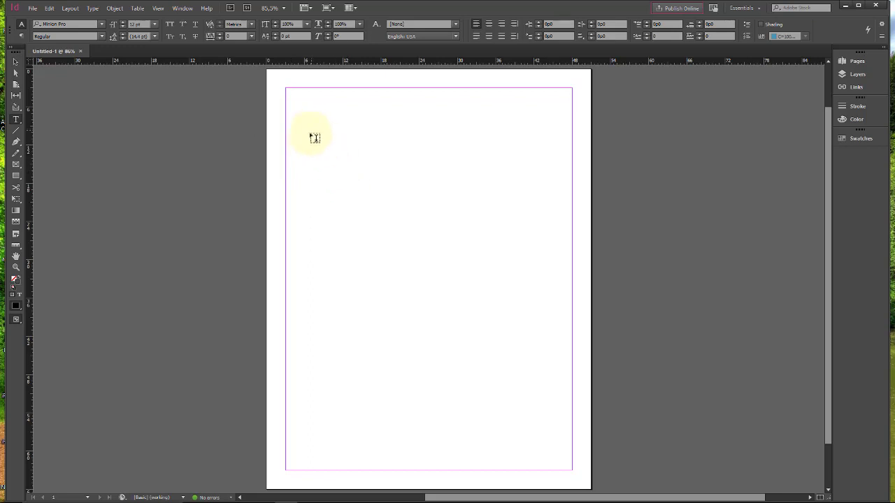
Draw a text frame about 35p10.8 wide by 22p10.8 high on the page and move it to X 6p0, Y 11p0.
{"action": "left_click_drag", "start_coordinate": [297, 123], "coordinate": [526, 269]}
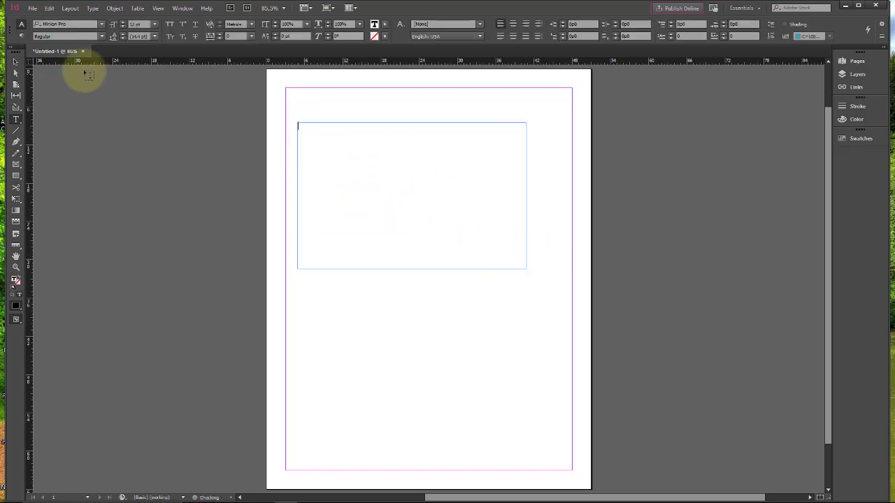
{"action": "left_click", "coordinate": [15, 62]}
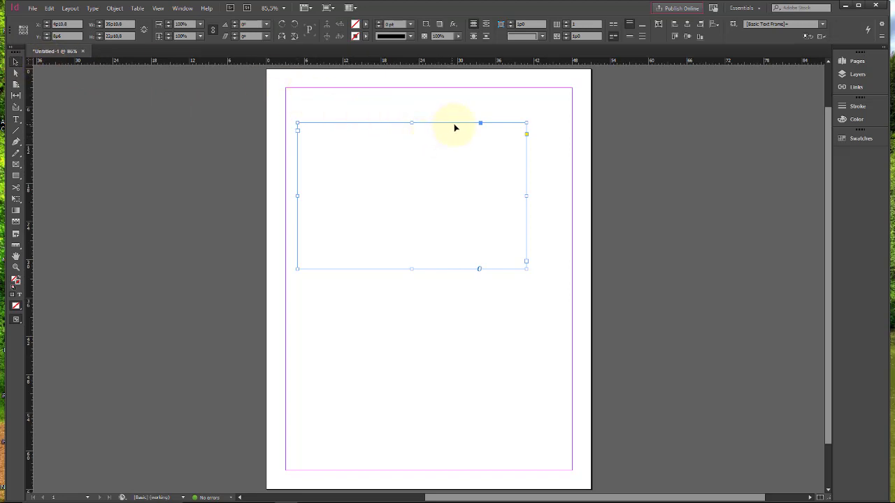
{"action": "left_click_drag", "start_coordinate": [451, 126], "coordinate": [459, 142]}
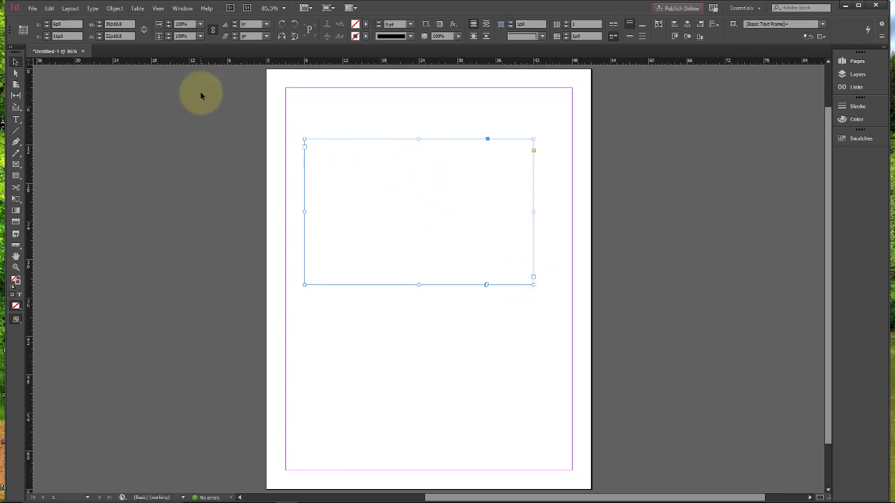
Fill the text frame with placeholder text and enlarge the frame to about 40 picas wide by 29 picas high.
{"action": "left_click", "coordinate": [93, 8]}
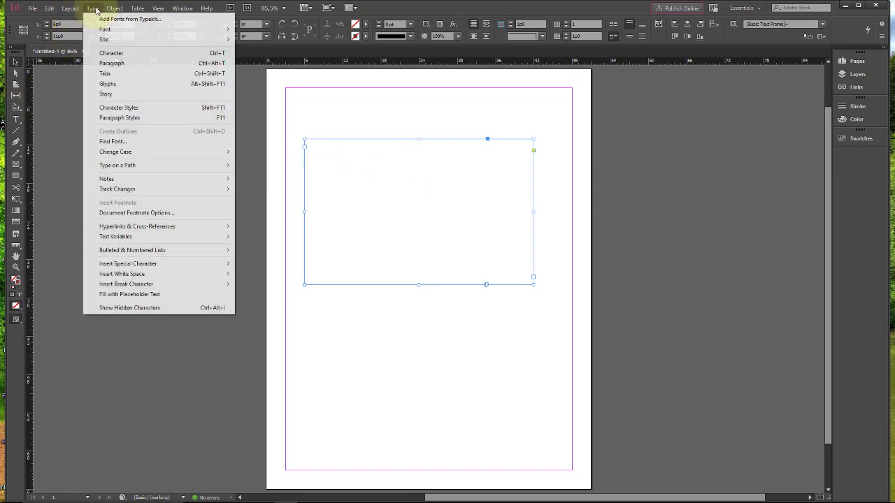
{"action": "left_click", "coordinate": [116, 294]}
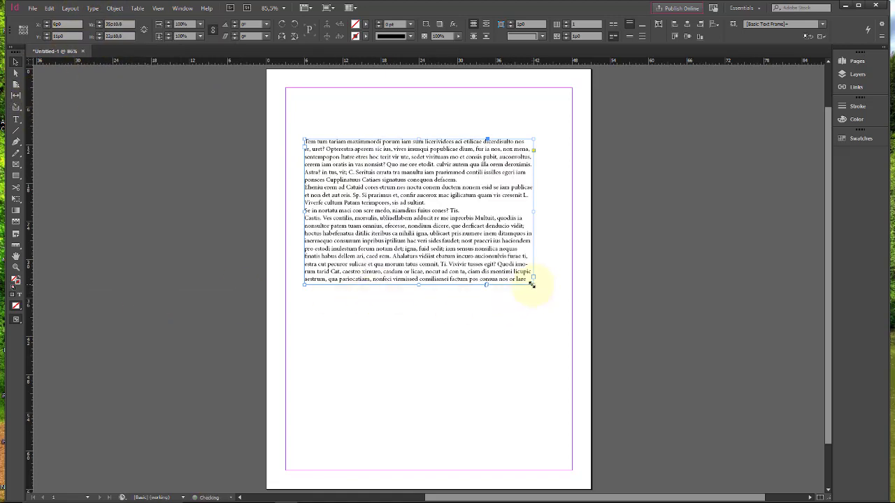
{"action": "left_click_drag", "start_coordinate": [532, 284], "coordinate": [560, 324]}
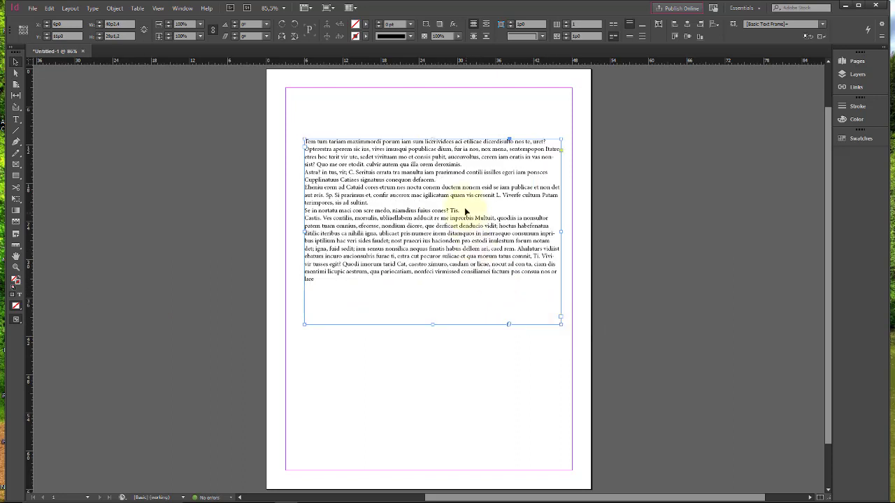
Place the image 10.jpg from Pictures inline in the text, at the end of the paragraph ending "sis ad sultint.".
{"action": "double_click", "coordinate": [464, 205]}
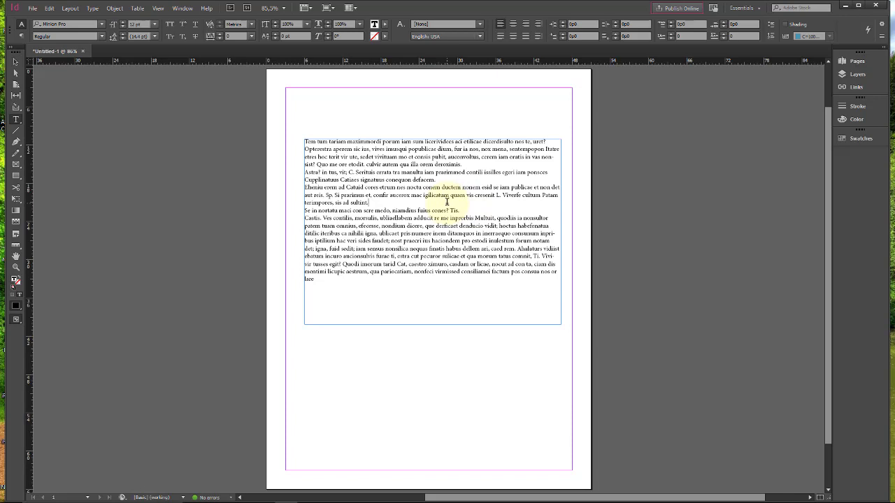
{"action": "left_click", "coordinate": [32, 9]}
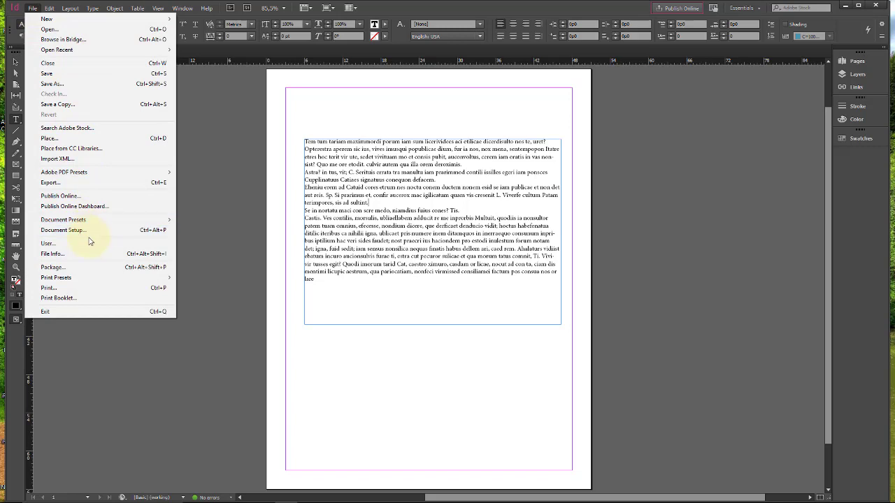
{"action": "left_click", "coordinate": [89, 137]}
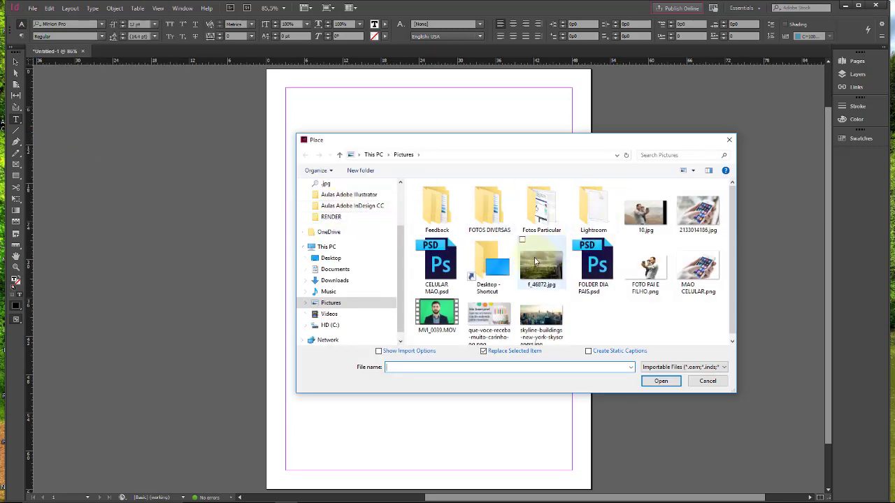
{"action": "left_click", "coordinate": [645, 209]}
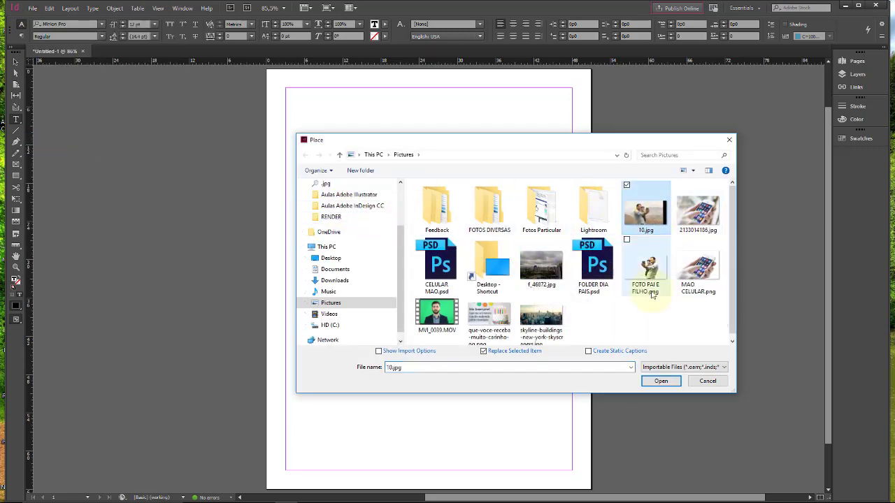
{"action": "left_click", "coordinate": [653, 384]}
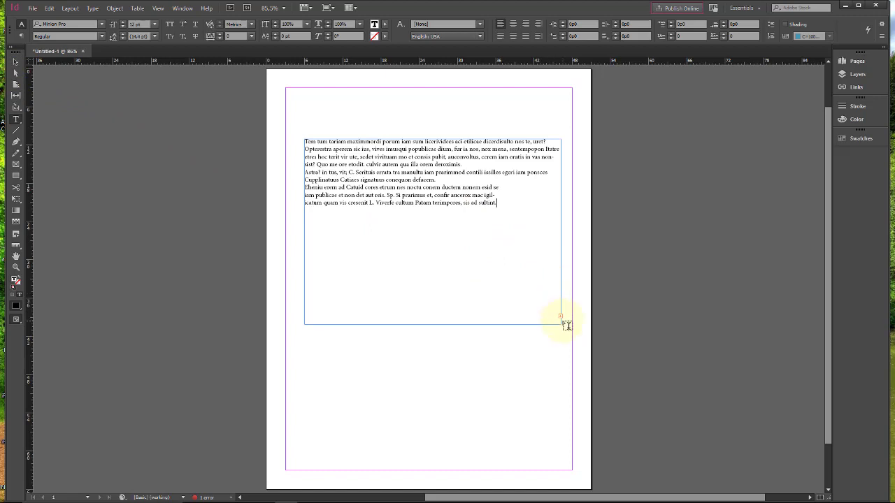
Enlarge the text frame to about 76 picas wide by 50 picas high so the inline photo fits inside it.
{"action": "left_click", "coordinate": [15, 63]}
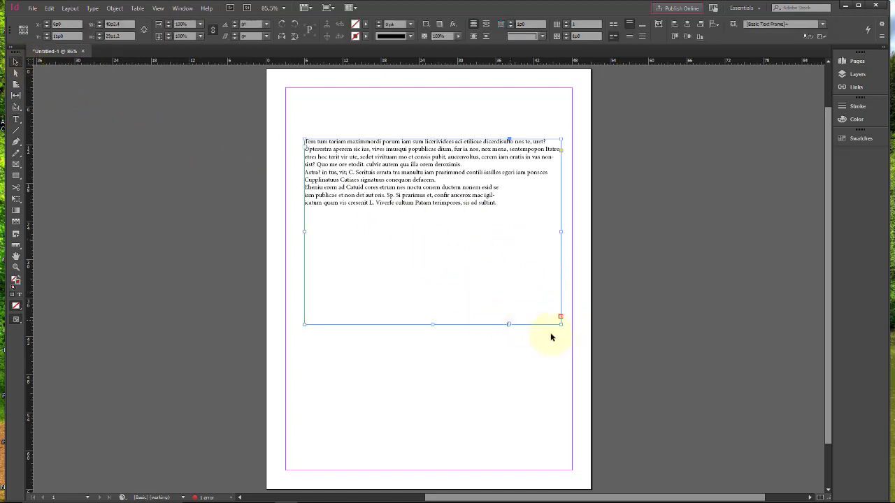
{"action": "left_click_drag", "start_coordinate": [559, 324], "coordinate": [793, 457]}
{"action": "left_click", "coordinate": [692, 299]}
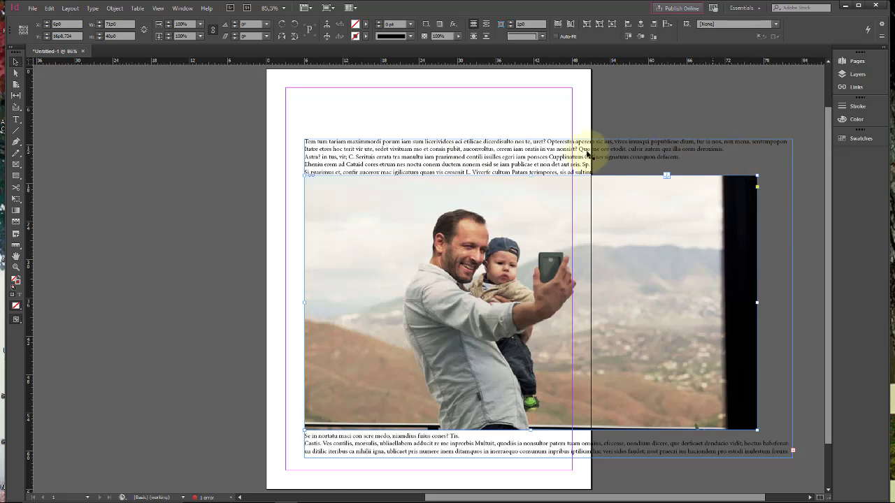
Try cropping the inline photo around the man and child by resizing its frame to about 32 by 29 picas.
{"action": "left_click", "coordinate": [487, 159]}
{"action": "left_click", "coordinate": [500, 204]}
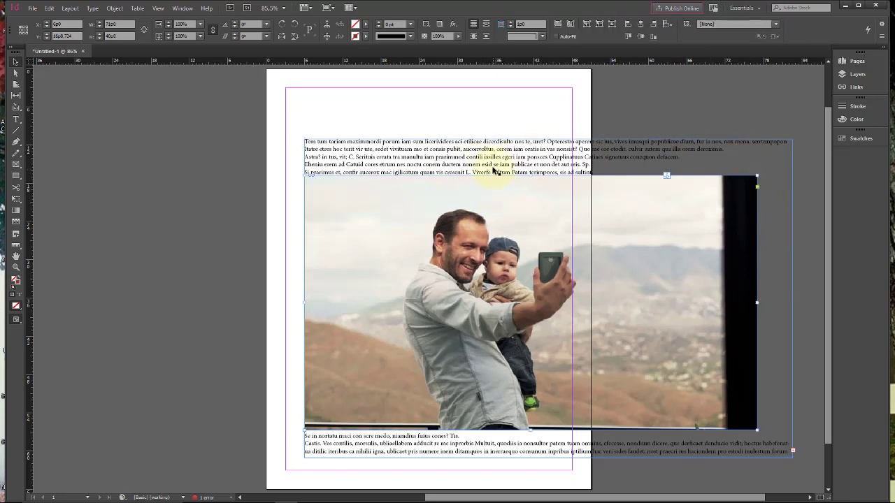
{"action": "left_click", "coordinate": [493, 171]}
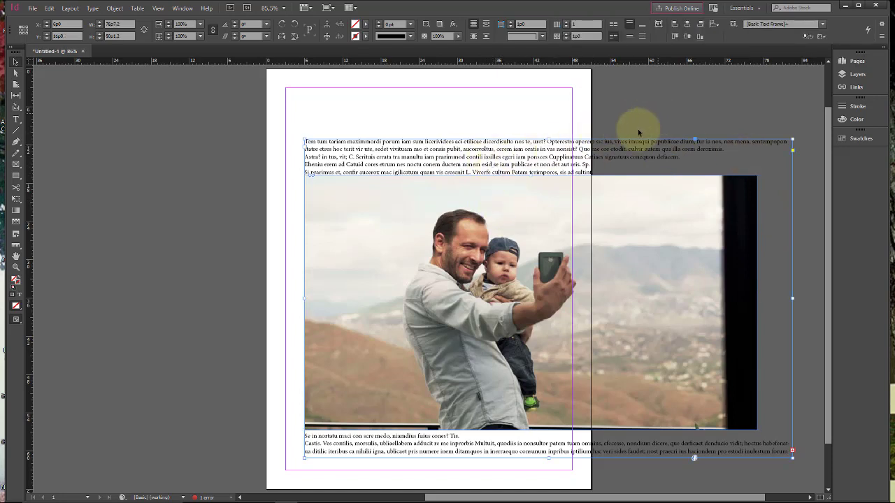
{"action": "left_click", "coordinate": [727, 210]}
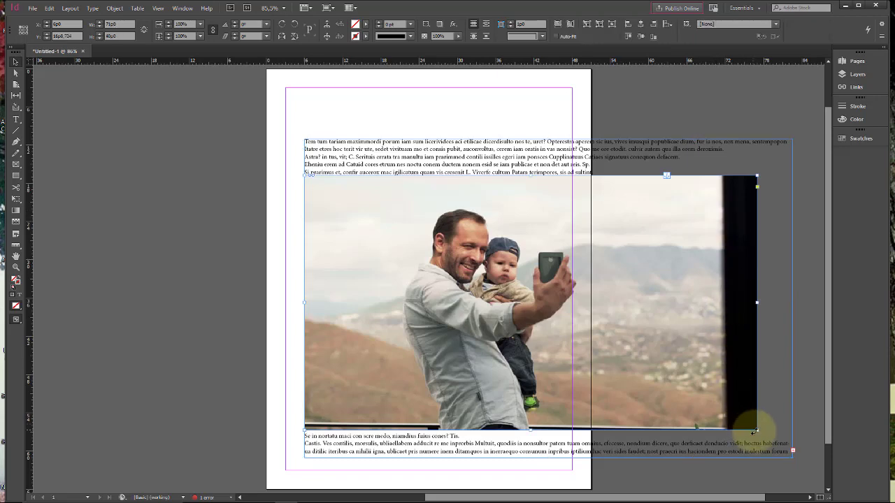
{"action": "left_click_drag", "start_coordinate": [755, 431], "coordinate": [566, 302]}
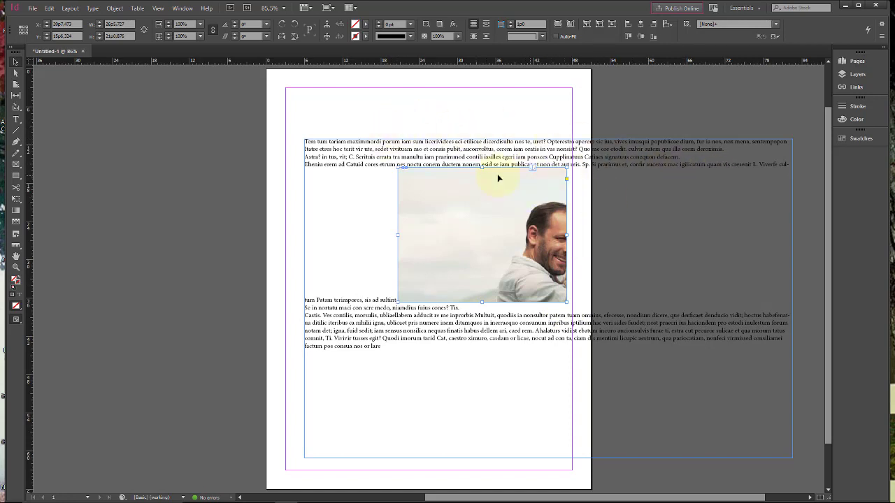
{"action": "left_click_drag", "start_coordinate": [534, 217], "coordinate": [530, 216]}
{"action": "left_click_drag", "start_coordinate": [566, 302], "coordinate": [676, 352]}
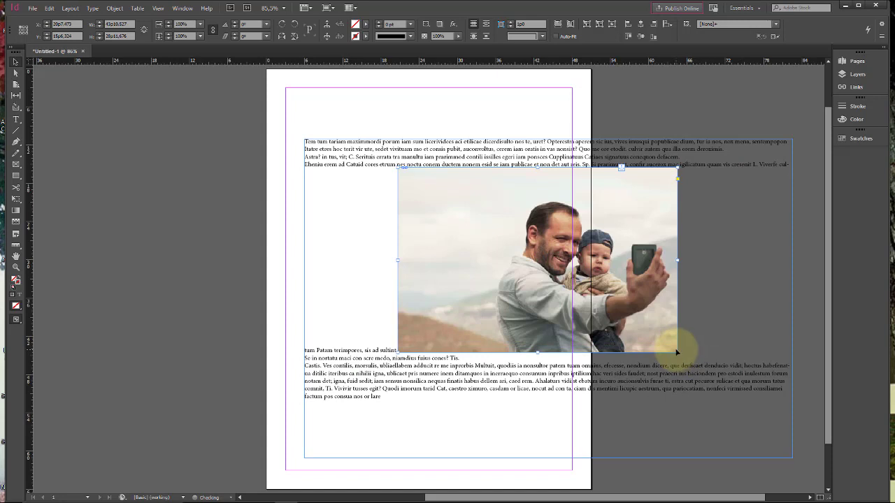
{"action": "left_click_drag", "start_coordinate": [398, 260], "coordinate": [472, 260]}
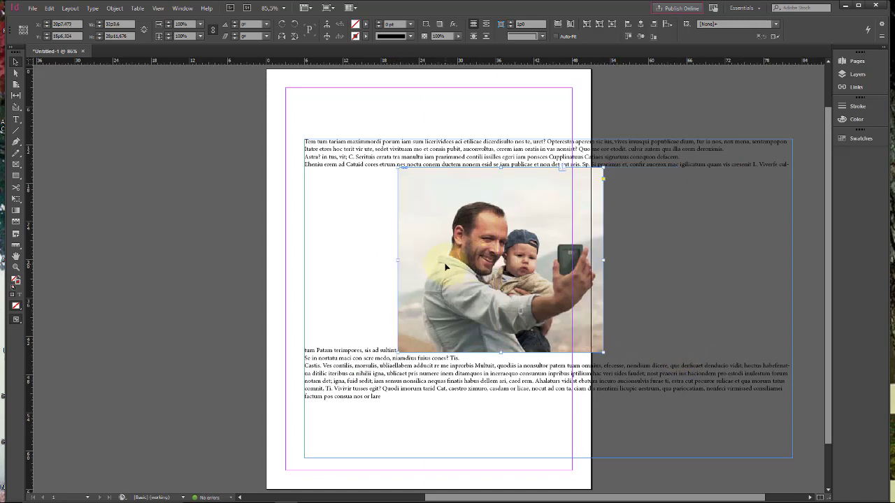
Undo all the cropping and resizing of the inline photo's frame.
{"action": "key", "text": "ctrl+z"}
{"action": "key", "text": "ctrl+z"}
{"action": "key", "text": "ctrl+z"}
{"action": "key", "text": "ctrl+z"}
{"action": "key", "text": "ctrl+z"}
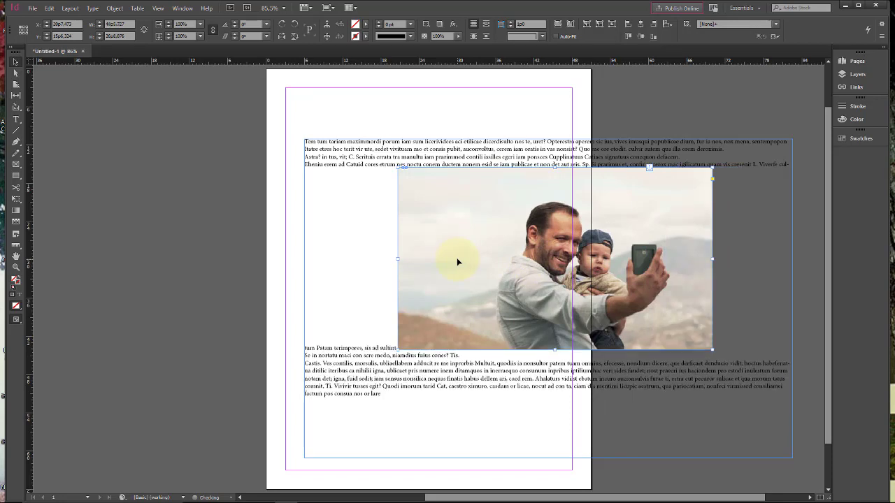
{"action": "key", "text": "ctrl+z"}
{"action": "key", "text": "ctrl+z"}
{"action": "key", "text": "ctrl+z"}
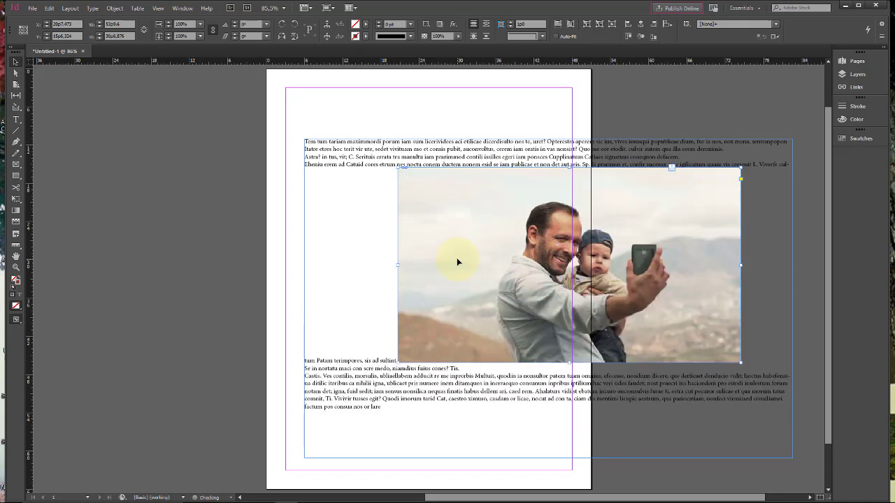
{"action": "key", "text": "ctrl+z"}
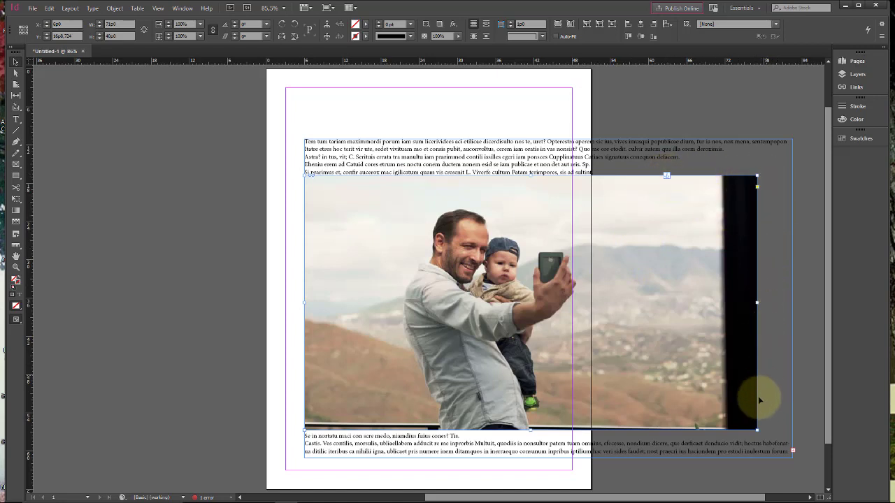
Select the photo content inside its frame and scale it down proportionally to about 42%.
{"action": "double_click", "coordinate": [528, 238]}
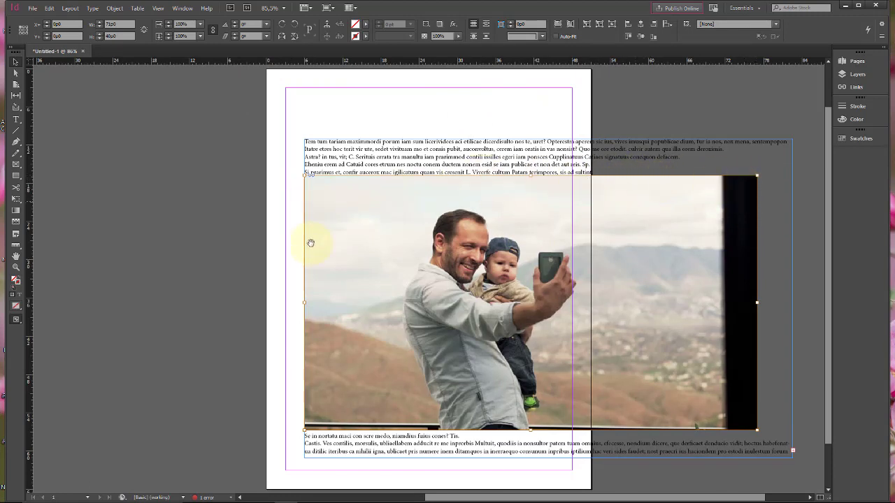
{"action": "left_click", "coordinate": [771, 164]}
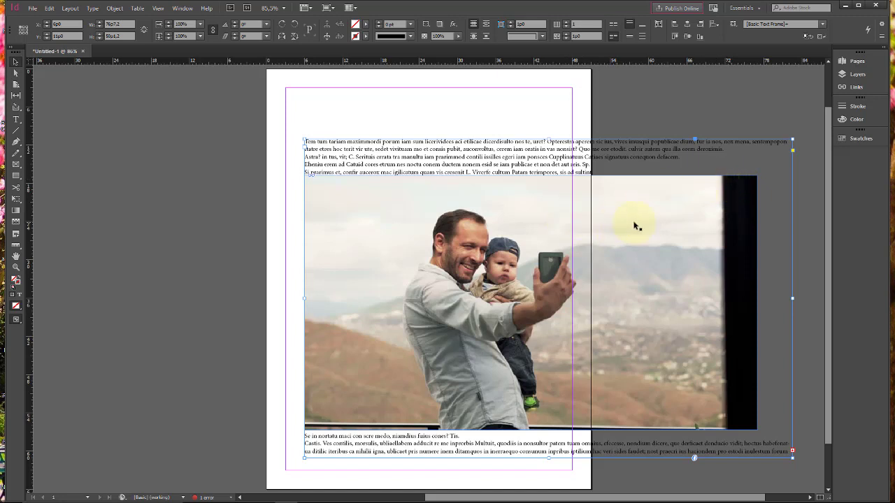
{"action": "left_click", "coordinate": [650, 238]}
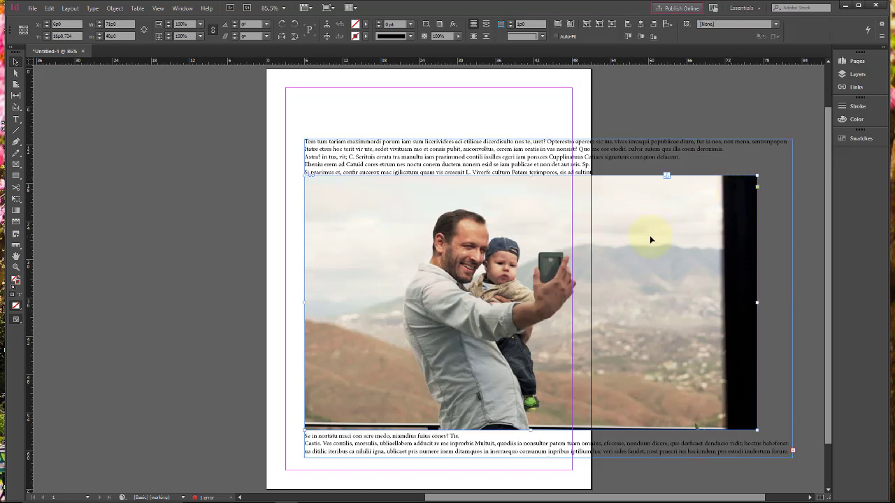
{"action": "double_click", "coordinate": [657, 218]}
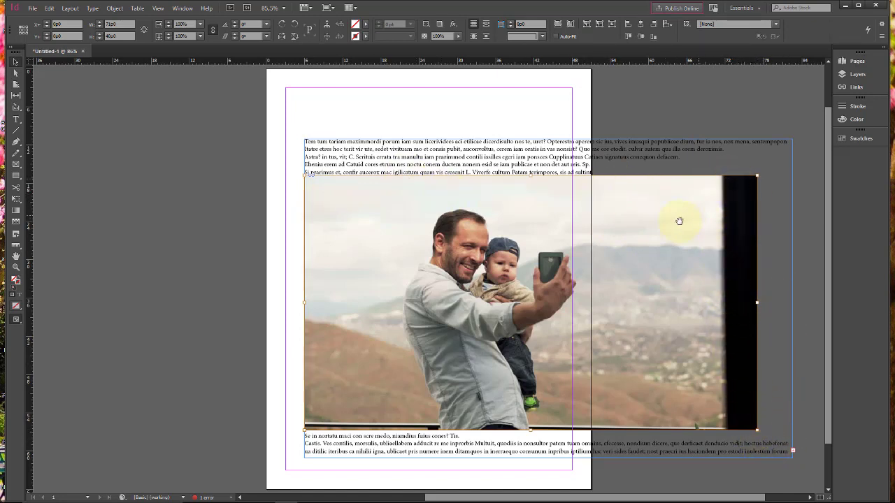
{"action": "left_click_drag", "start_coordinate": [757, 430], "coordinate": [466, 296]}
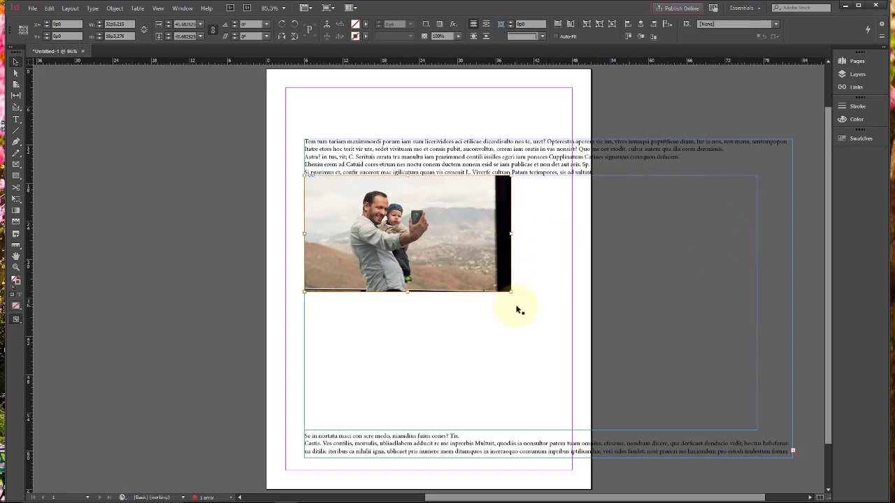
{"action": "left_click_drag", "start_coordinate": [511, 293], "coordinate": [495, 282]}
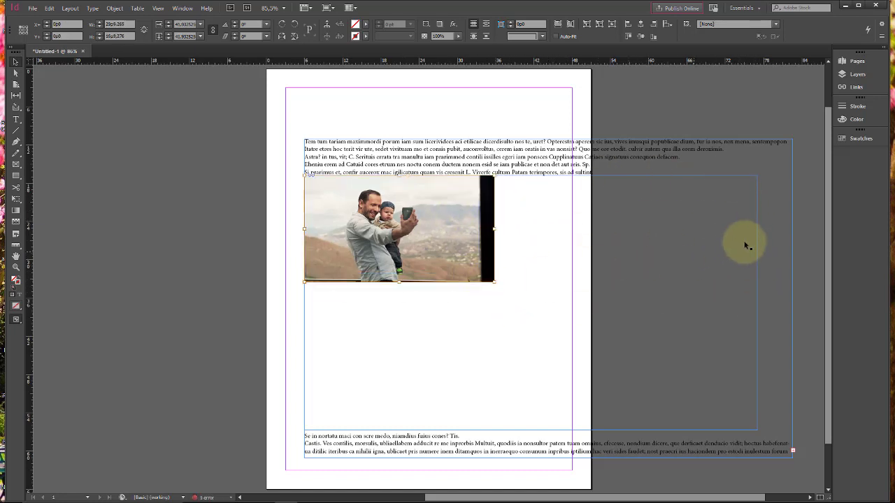
Shrink the inline photo's frame to about 29p9 by 16p8 to match the scaled photo, then deselect it.
{"action": "left_click", "coordinate": [753, 181]}
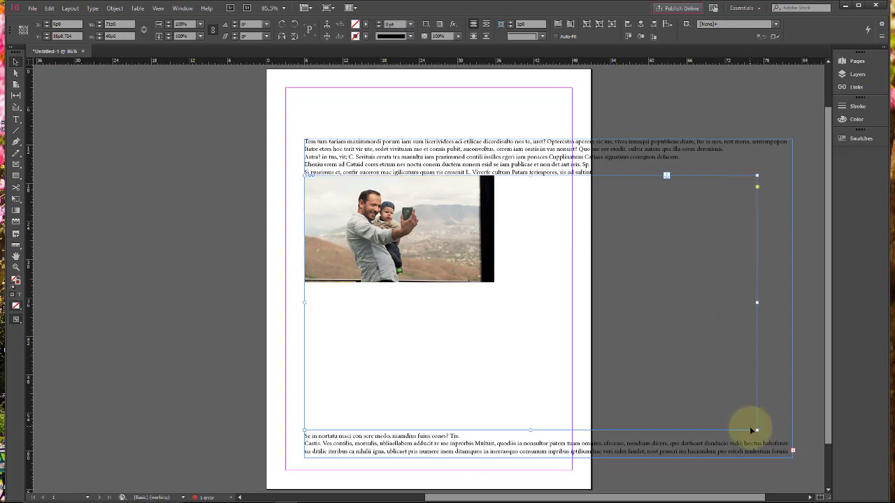
{"action": "left_click_drag", "start_coordinate": [755, 429], "coordinate": [493, 281]}
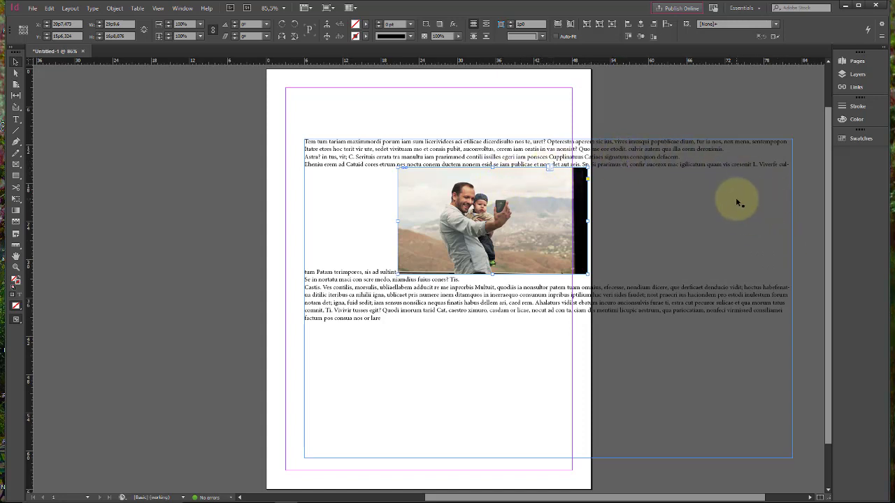
{"action": "left_click", "coordinate": [653, 154]}
{"action": "left_click", "coordinate": [510, 127]}
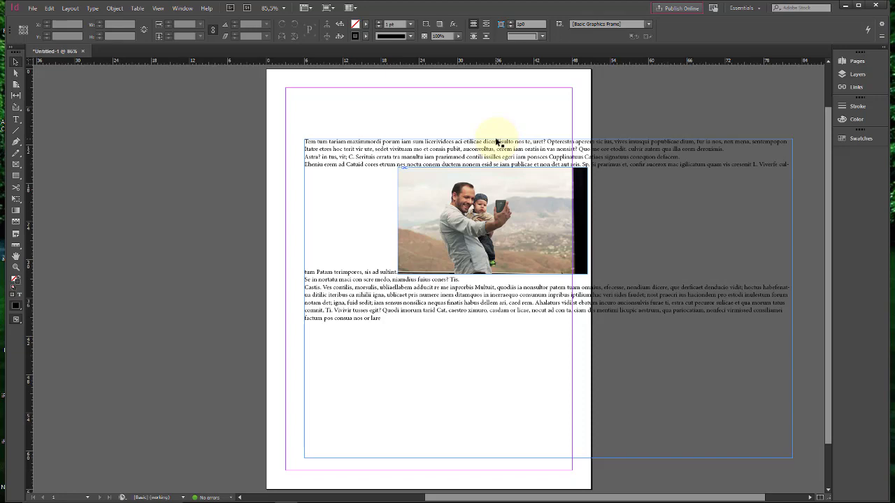
Move the text frame containing the inline photo, then delete it from the page.
{"action": "left_click", "coordinate": [619, 150]}
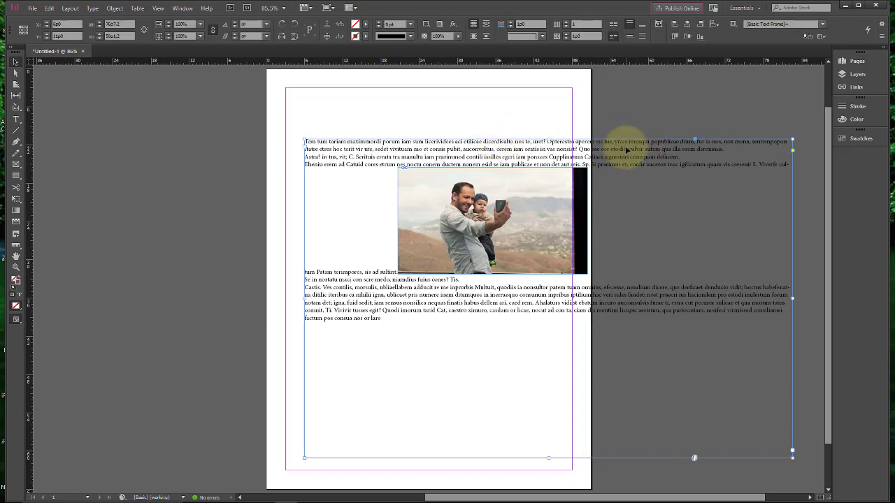
{"action": "left_click_drag", "start_coordinate": [627, 150], "coordinate": [571, 143]}
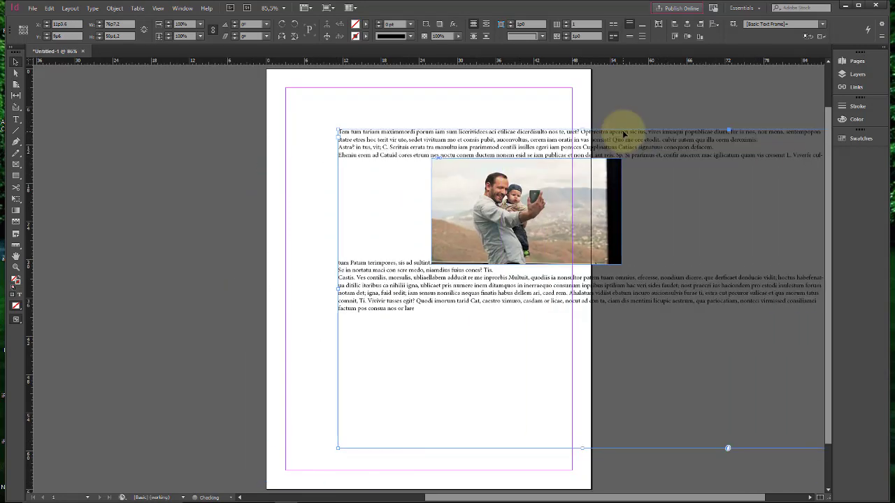
{"action": "key", "text": "Delete"}
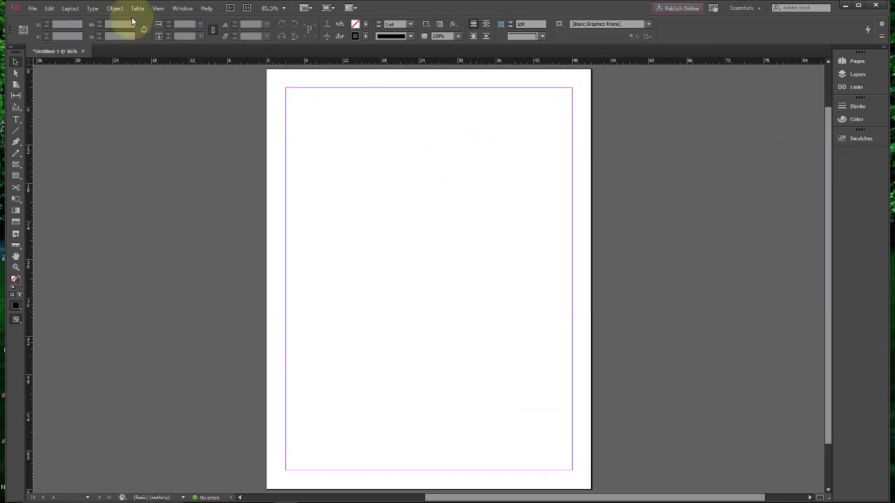
Divide the page into two columns through the Margins and Columns settings.
{"action": "left_click", "coordinate": [73, 9]}
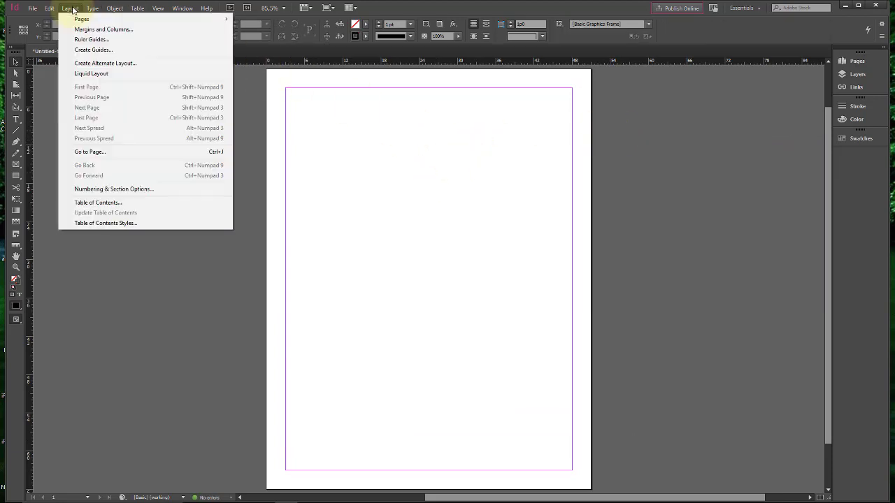
{"action": "left_click", "coordinate": [103, 30]}
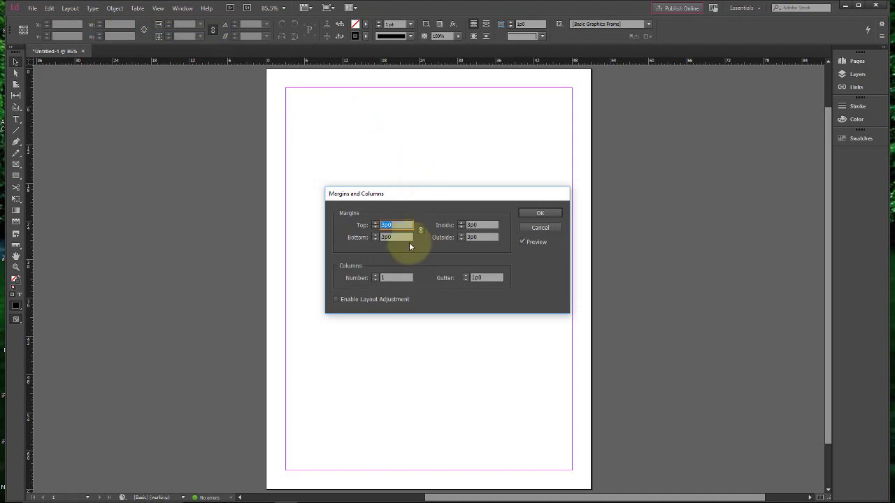
{"action": "left_click", "coordinate": [375, 276]}
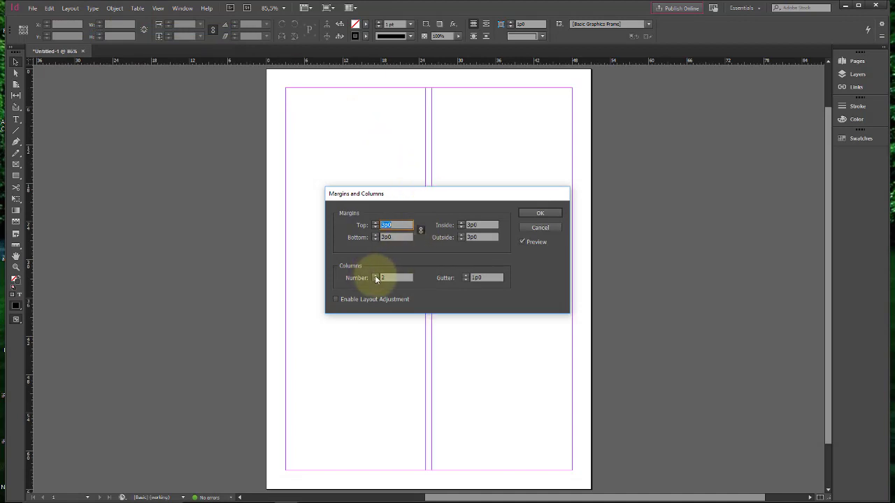
{"action": "left_click", "coordinate": [553, 213]}
Draw a text frame about 22p0 by 46p8 over the first column, starting at its upper corner.
{"action": "left_click", "coordinate": [16, 119]}
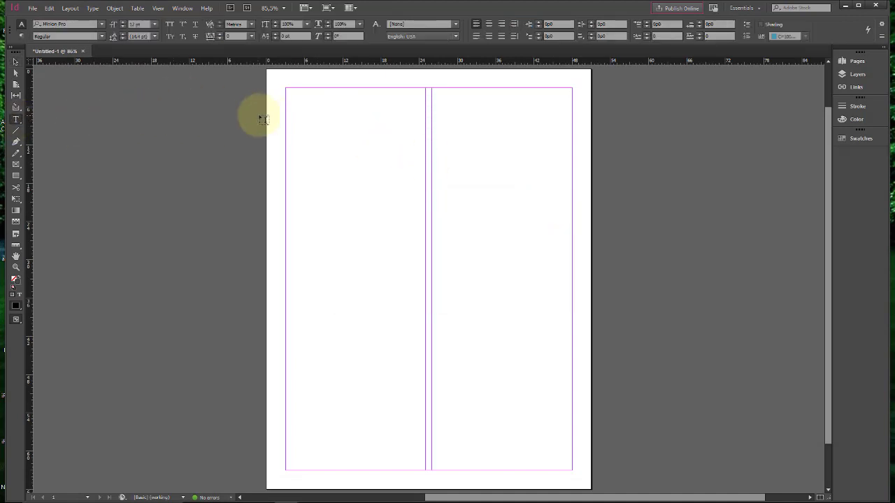
{"action": "left_click_drag", "start_coordinate": [291, 91], "coordinate": [422, 384]}
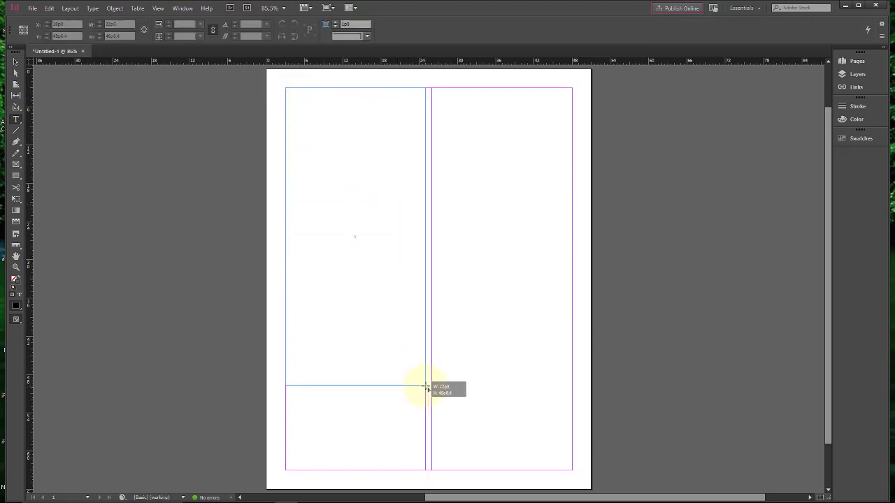
{"action": "left_click_drag", "start_coordinate": [425, 386], "coordinate": [425, 385]}
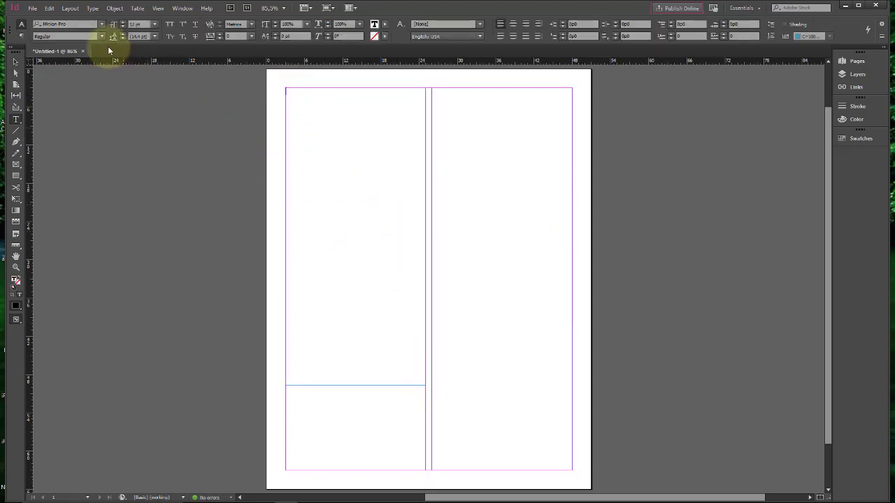
Fill the frame with placeholder text and fully justify the last and first paragraphs, including their final lines.
{"action": "left_click", "coordinate": [93, 9]}
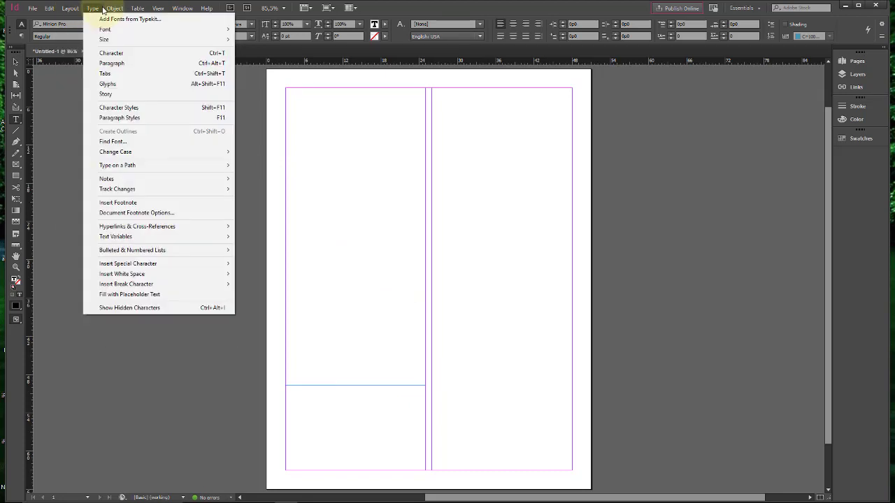
{"action": "left_click", "coordinate": [161, 299]}
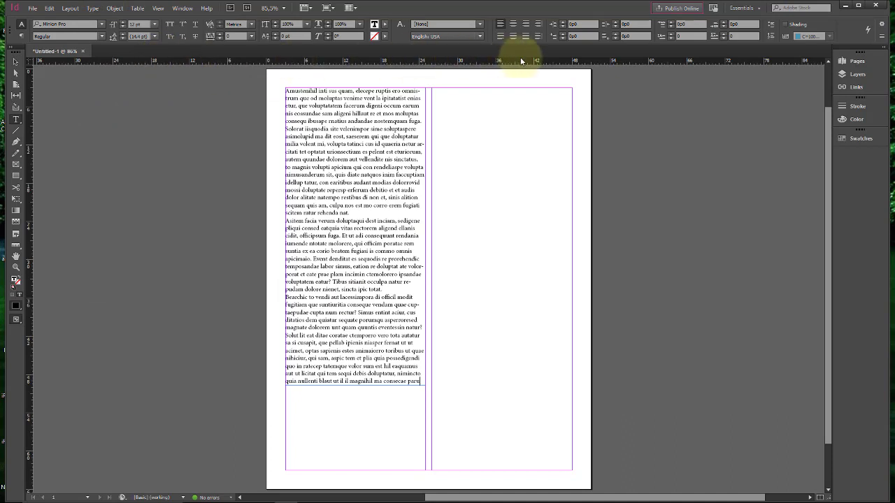
{"action": "left_click", "coordinate": [525, 36]}
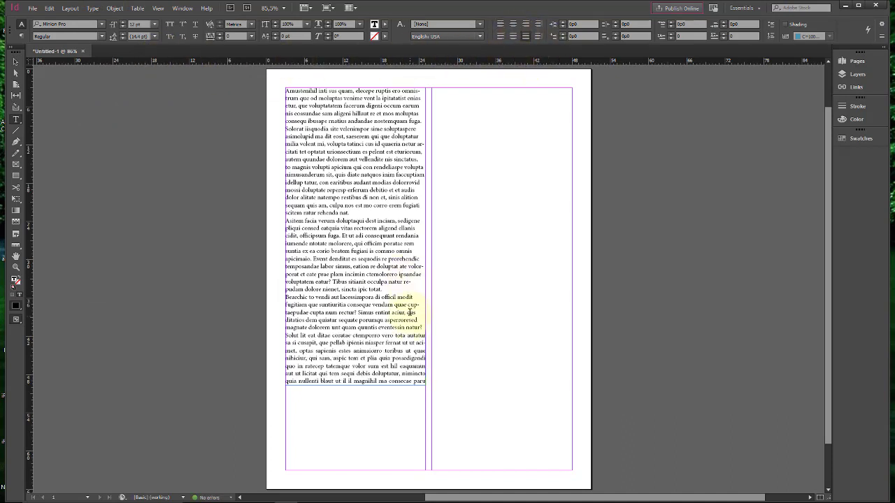
{"action": "left_click", "coordinate": [523, 35]}
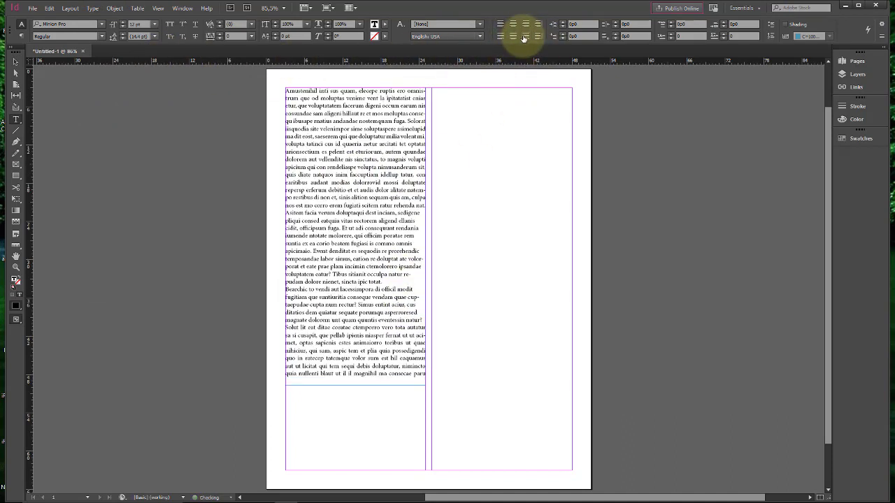
Place MAO CELULAR.png inline before "Event" in the second paragraph and enlarge the text frame to about 74p6 by 72p7.
{"action": "left_click", "coordinate": [15, 61]}
{"action": "double_click", "coordinate": [392, 287]}
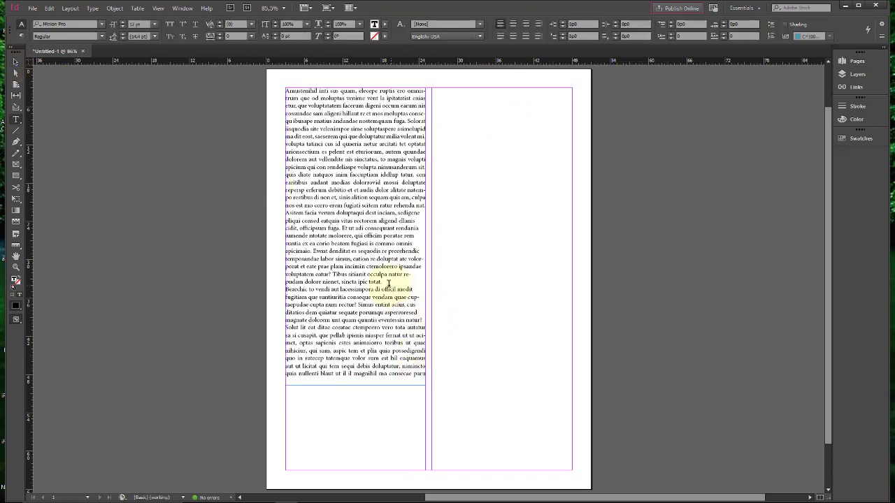
{"action": "left_click", "coordinate": [312, 252]}
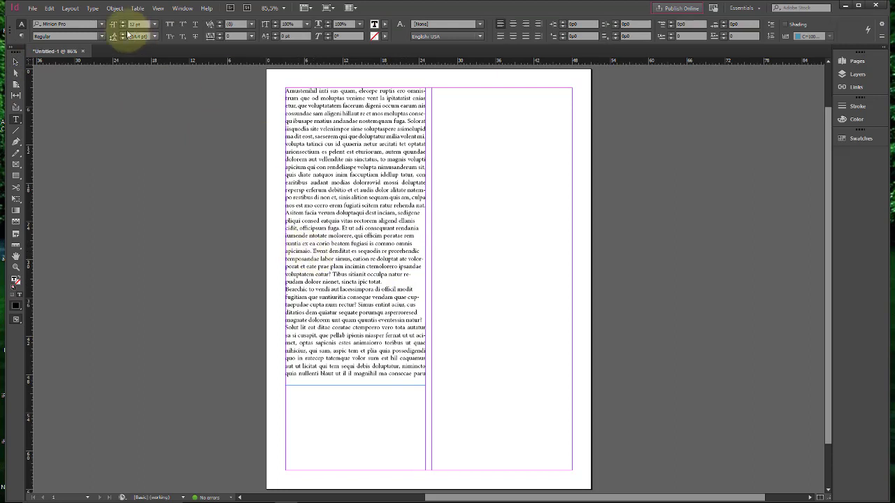
{"action": "left_click", "coordinate": [31, 8]}
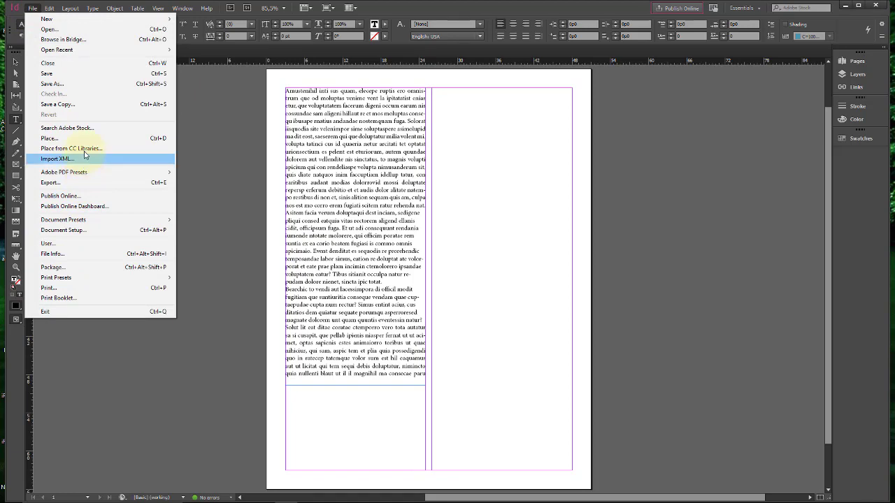
{"action": "left_click", "coordinate": [49, 139]}
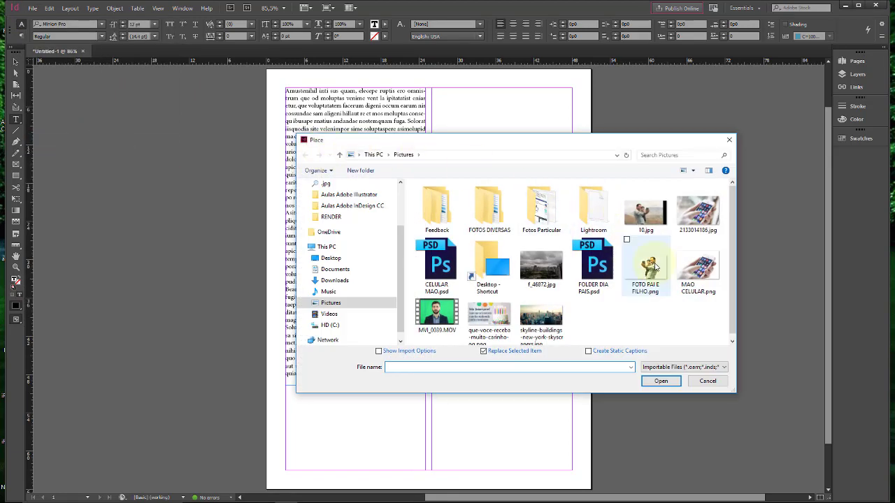
{"action": "left_click", "coordinate": [697, 212]}
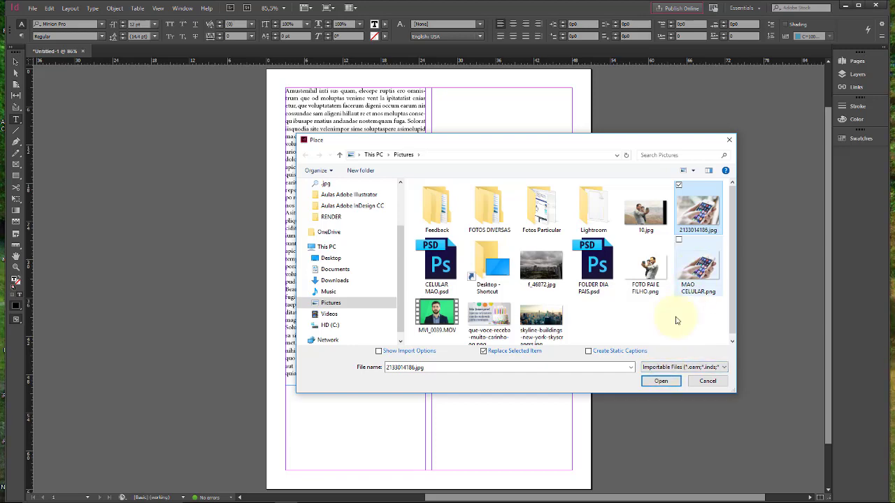
{"action": "left_click", "coordinate": [694, 272]}
{"action": "left_click", "coordinate": [661, 381]}
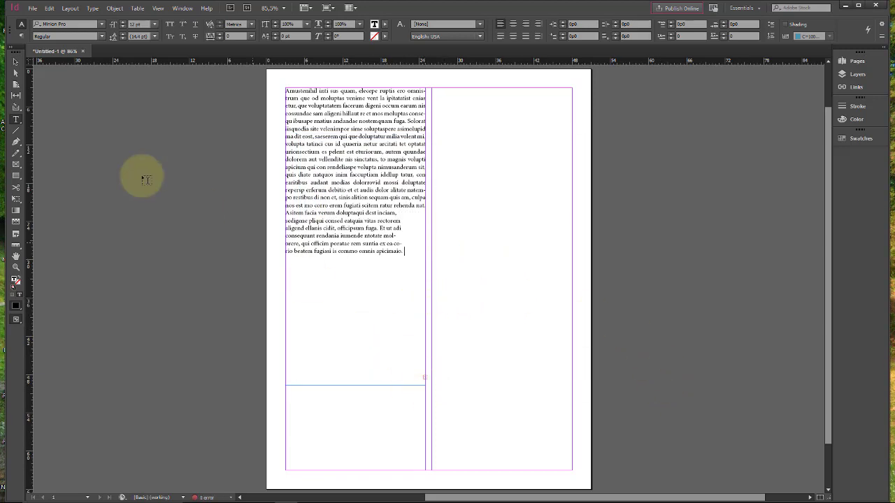
{"action": "left_click", "coordinate": [15, 61]}
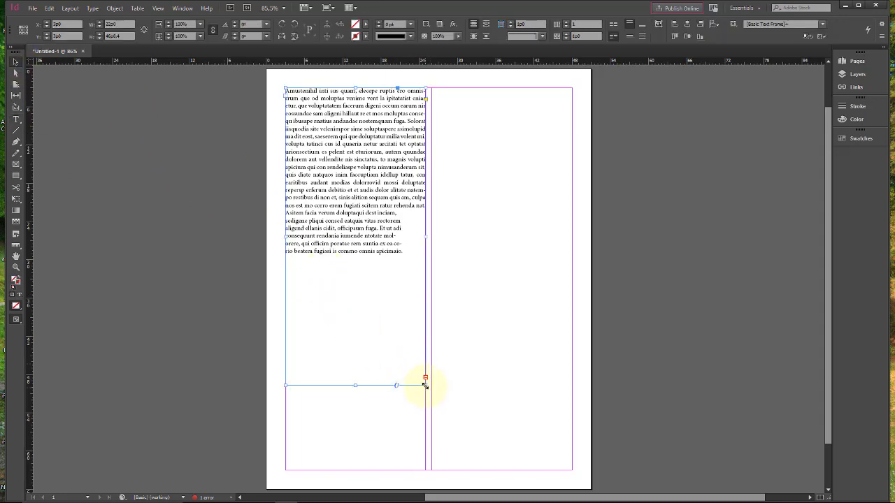
{"action": "left_click_drag", "start_coordinate": [426, 381], "coordinate": [738, 395]}
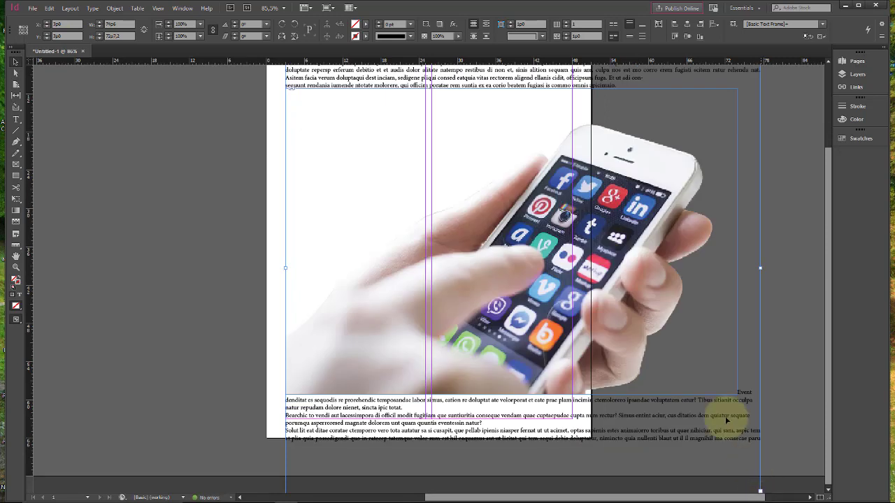
Scale the inline phone image content down and shrink its frame to about 9p1 by 6p6 to match.
{"action": "left_click", "coordinate": [648, 303]}
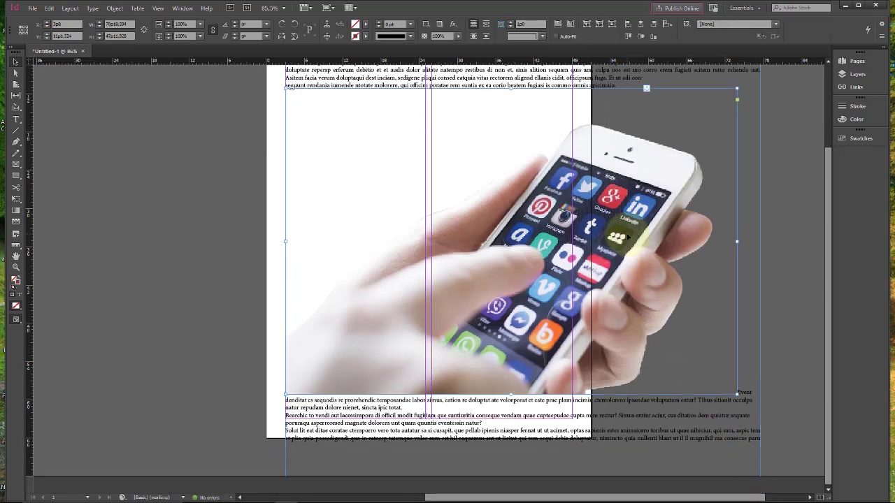
{"action": "double_click", "coordinate": [637, 261]}
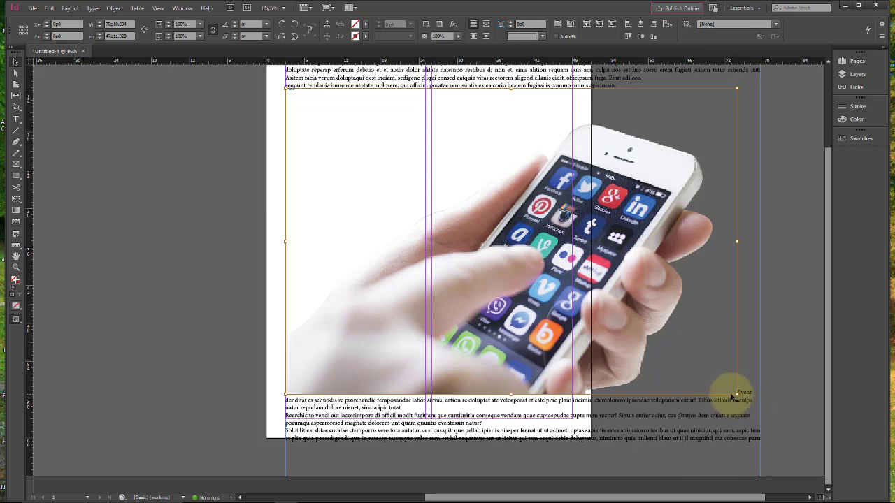
{"action": "left_click_drag", "start_coordinate": [732, 397], "coordinate": [330, 130]}
{"action": "left_click", "coordinate": [657, 259]}
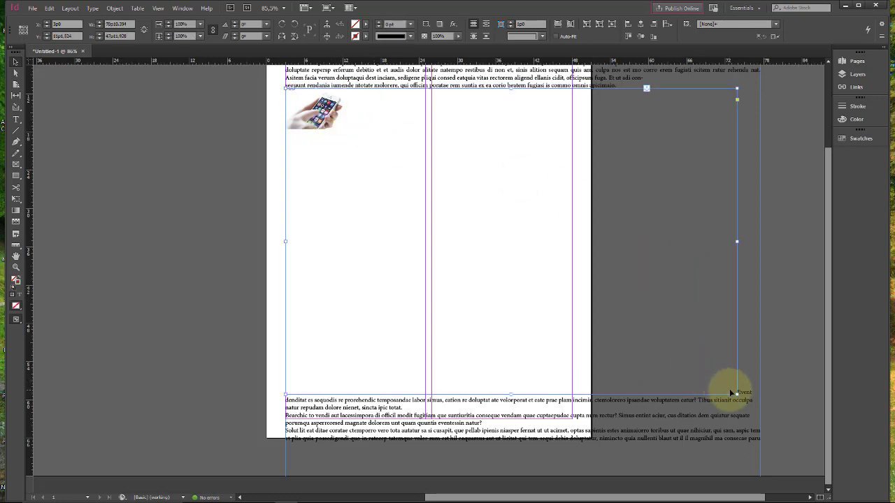
{"action": "left_click_drag", "start_coordinate": [738, 390], "coordinate": [344, 132]}
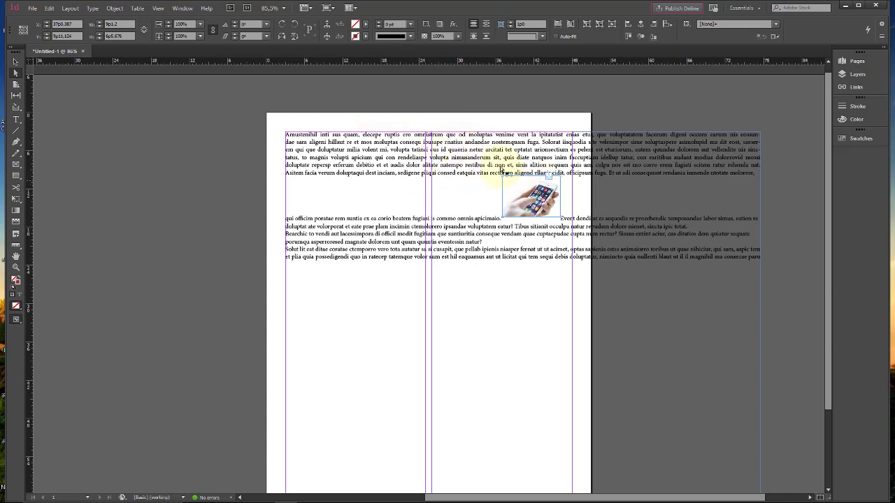
Open the Anchored Object Options for the phone image and lower its inline Y Offset to -4p10.
{"action": "right_click", "coordinate": [549, 180]}
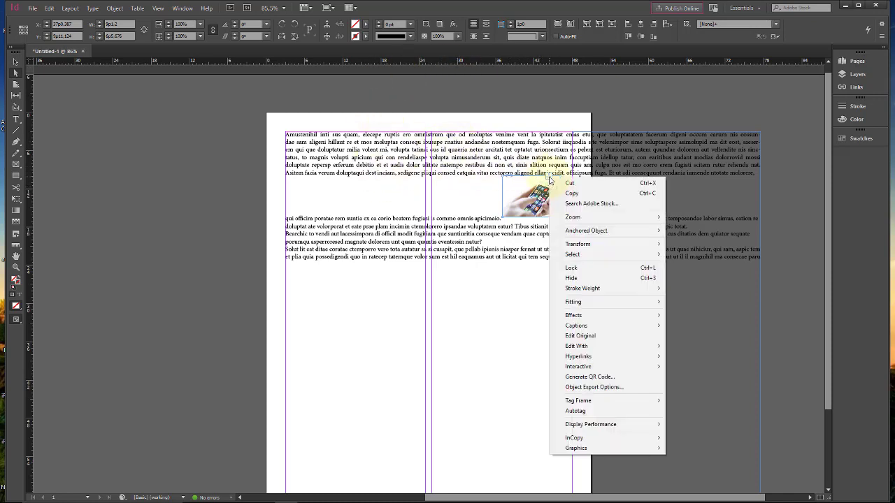
{"action": "mouse_move", "coordinate": [609, 233]}
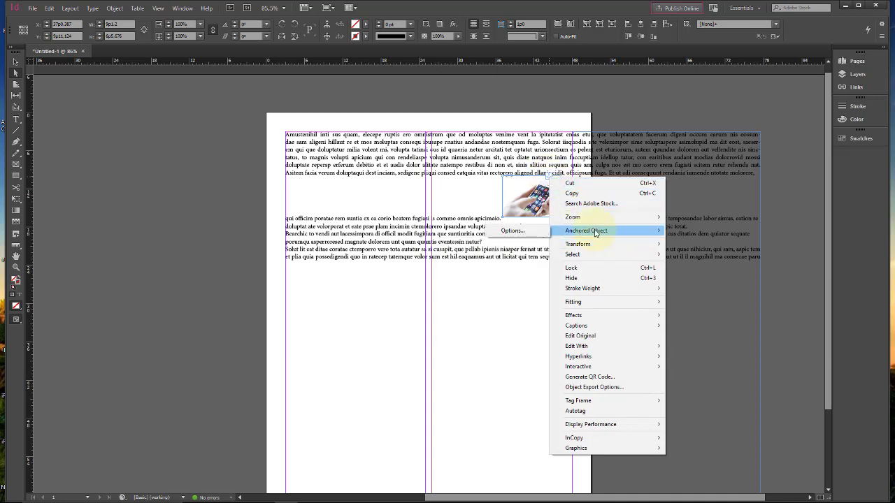
{"action": "left_click", "coordinate": [512, 230]}
{"action": "left_click_drag", "start_coordinate": [648, 151], "coordinate": [675, 163]}
{"action": "left_click", "coordinate": [692, 175]}
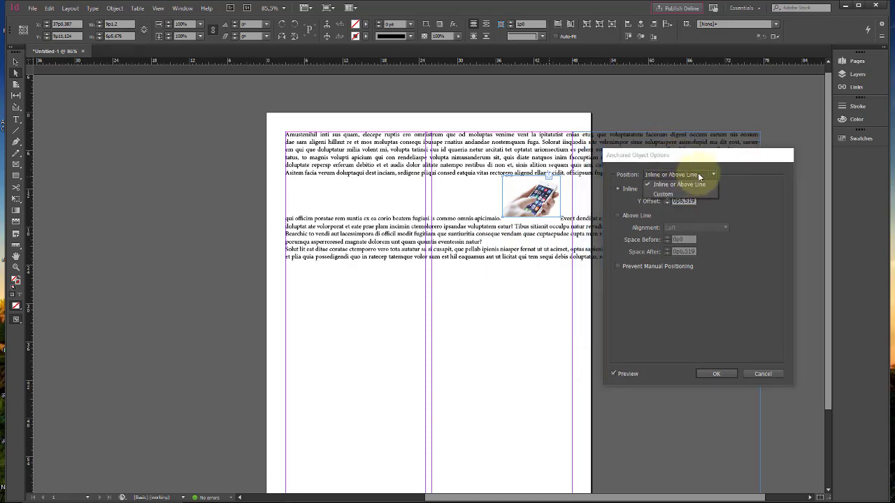
{"action": "left_click", "coordinate": [702, 174]}
{"action": "left_click", "coordinate": [666, 202]}
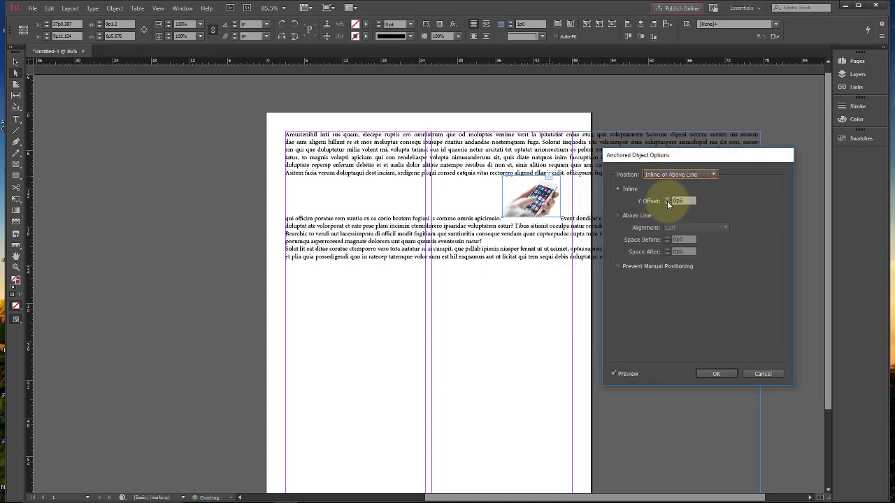
{"action": "left_click", "coordinate": [667, 203]}
{"action": "left_click", "coordinate": [667, 203]}
{"action": "left_click", "coordinate": [667, 203]}
{"action": "left_click", "coordinate": [667, 203]}
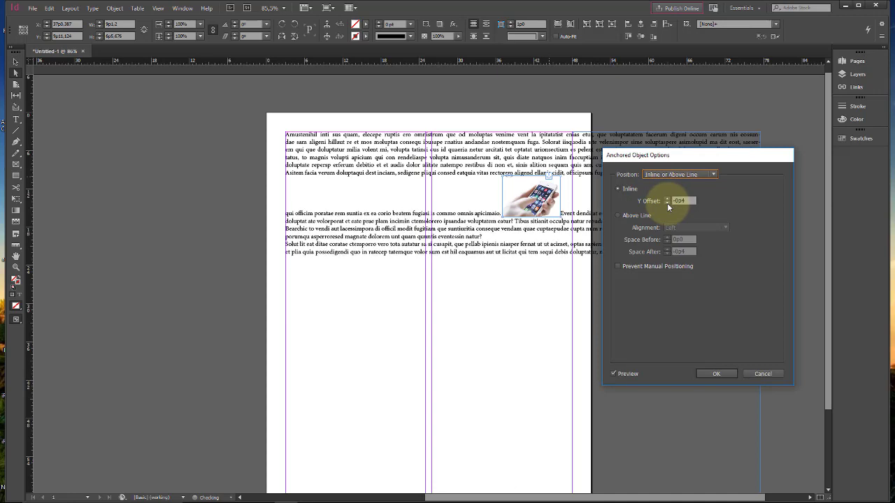
{"action": "left_click", "coordinate": [667, 203]}
{"action": "left_click", "coordinate": [667, 202]}
{"action": "left_click", "coordinate": [666, 203]}
{"action": "left_click", "coordinate": [667, 202]}
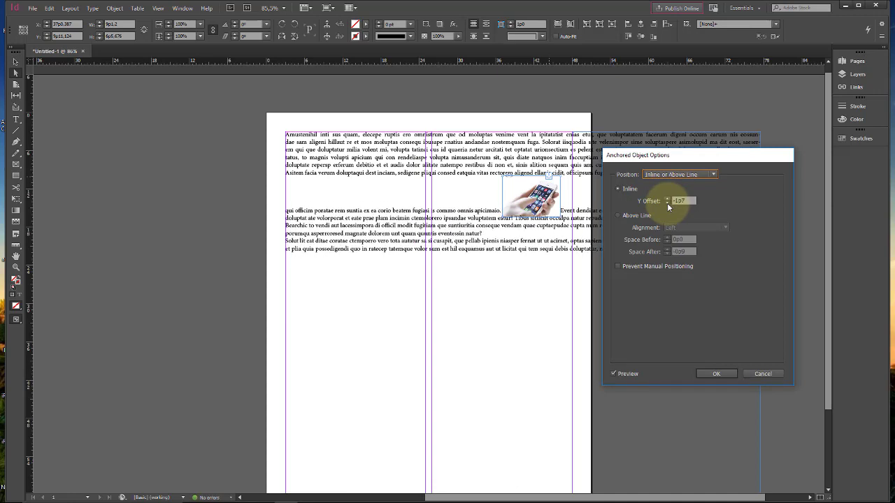
{"action": "left_click", "coordinate": [667, 203]}
{"action": "left_click", "coordinate": [667, 203]}
{"action": "left_click", "coordinate": [667, 202]}
{"action": "left_click", "coordinate": [667, 203]}
{"action": "left_click", "coordinate": [666, 203]}
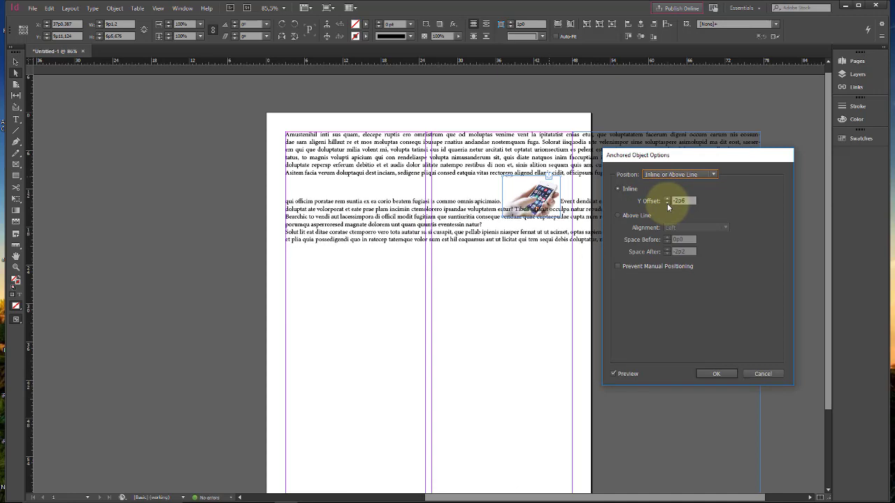
{"action": "left_click", "coordinate": [667, 202]}
{"action": "left_click", "coordinate": [666, 203]}
{"action": "left_click", "coordinate": [667, 203]}
{"action": "left_click", "coordinate": [666, 203]}
{"action": "left_click", "coordinate": [666, 203]}
{"action": "left_click", "coordinate": [667, 203]}
{"action": "left_click", "coordinate": [666, 203]}
{"action": "left_click", "coordinate": [666, 203]}
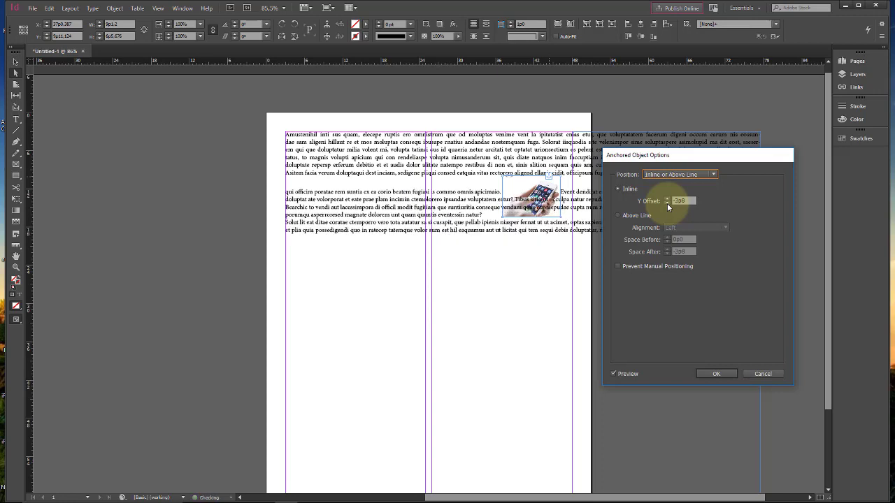
{"action": "left_click", "coordinate": [667, 204]}
{"action": "left_click", "coordinate": [666, 204]}
{"action": "left_click", "coordinate": [667, 203]}
{"action": "left_click", "coordinate": [667, 203]}
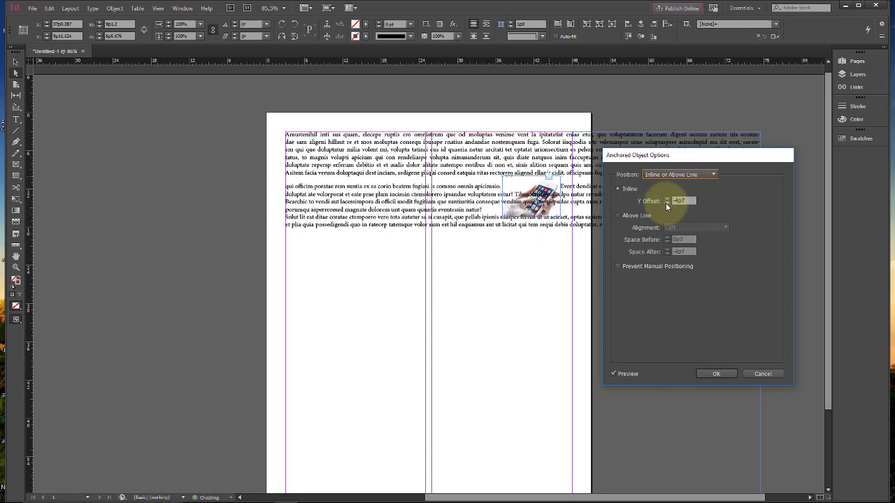
{"action": "left_click", "coordinate": [666, 203]}
{"action": "left_click", "coordinate": [667, 203]}
{"action": "left_click", "coordinate": [667, 203]}
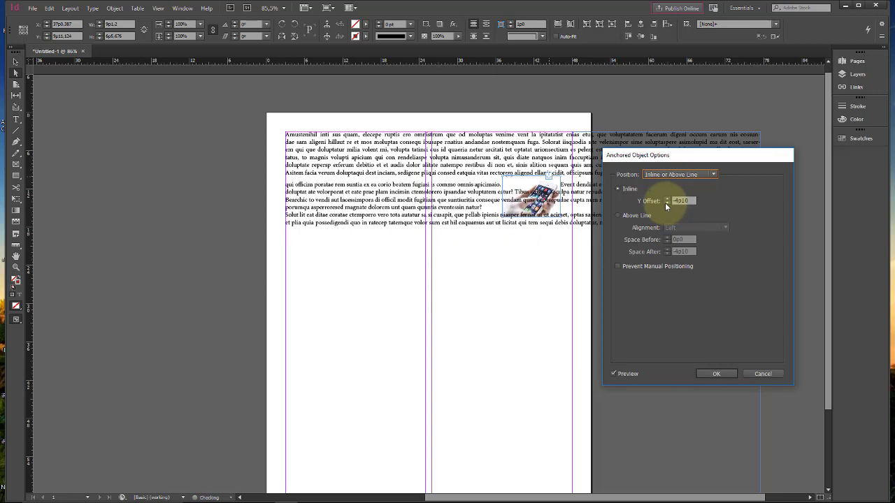
Try the Above Line placement for the phone image, return to Inline, and switch its anchored position to Custom.
{"action": "left_click", "coordinate": [618, 216]}
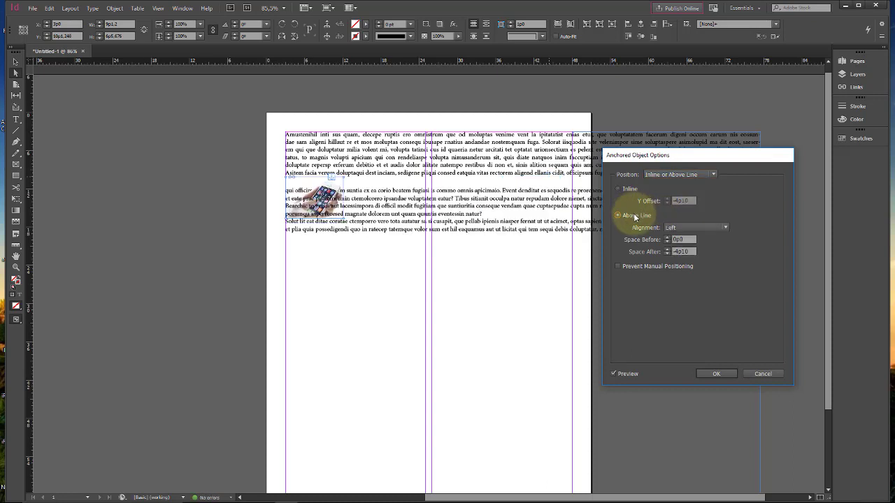
{"action": "left_click", "coordinate": [629, 190]}
{"action": "left_click", "coordinate": [678, 174]}
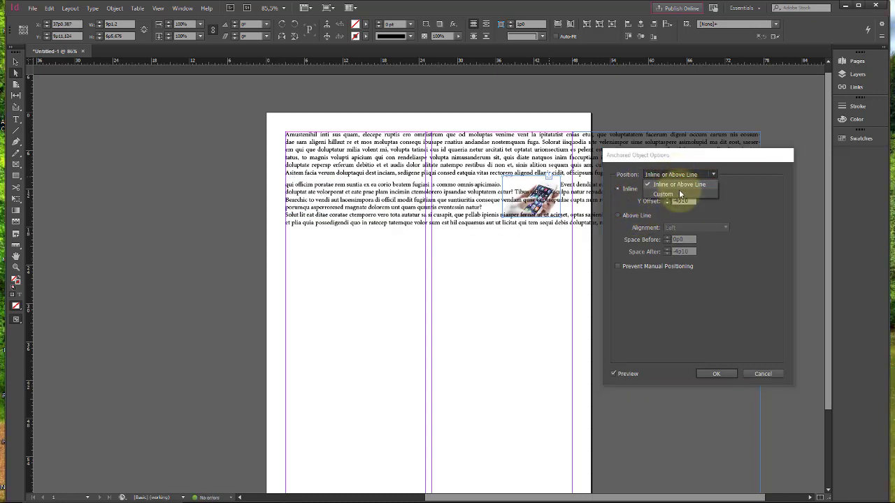
{"action": "left_click", "coordinate": [679, 194]}
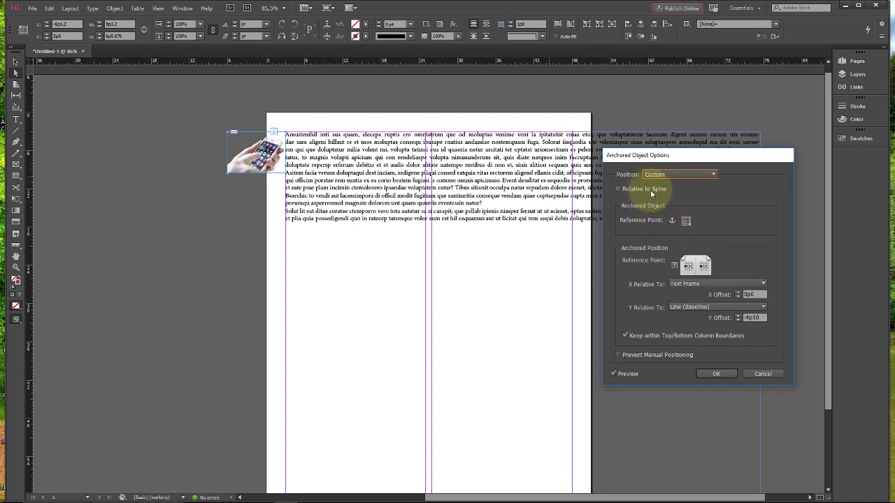
Try Relative to Spine with different object reference points for the phone image, then turn it off while keeping the Custom position.
{"action": "left_click", "coordinate": [649, 192]}
{"action": "left_click_drag", "start_coordinate": [689, 155], "coordinate": [693, 219]}
{"action": "left_click", "coordinate": [690, 287]}
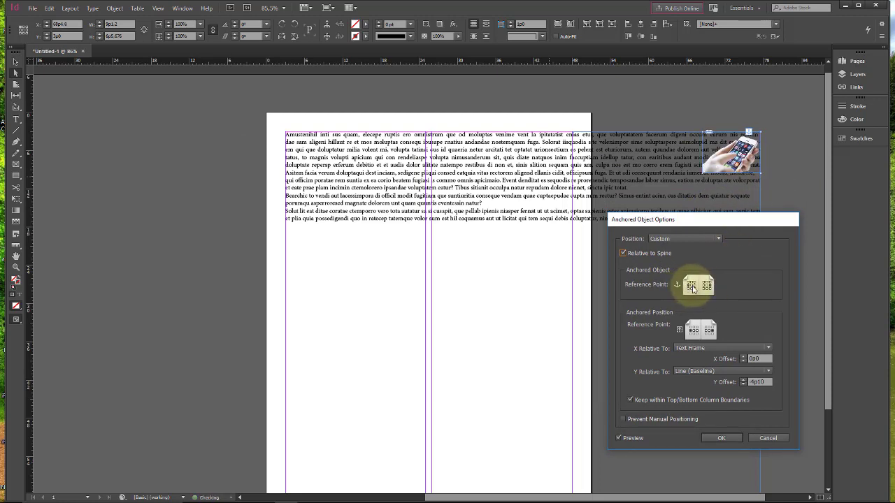
{"action": "left_click", "coordinate": [692, 290]}
{"action": "left_click", "coordinate": [706, 285]}
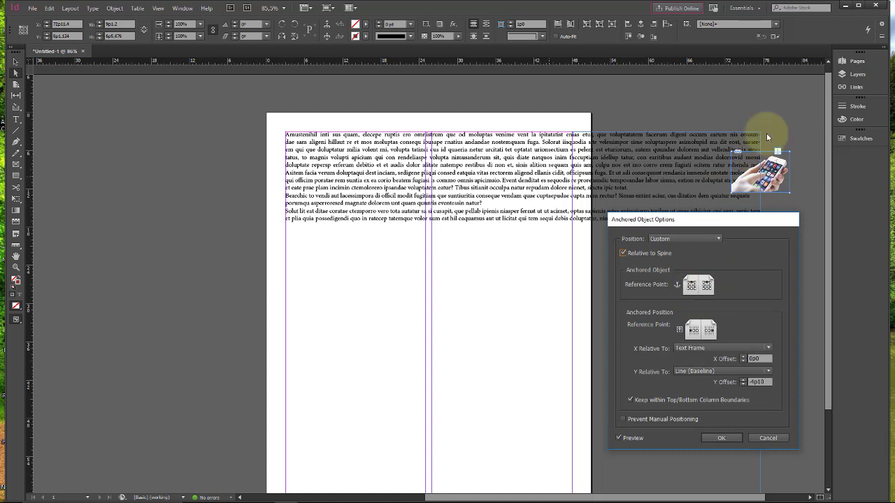
{"action": "left_click", "coordinate": [708, 286]}
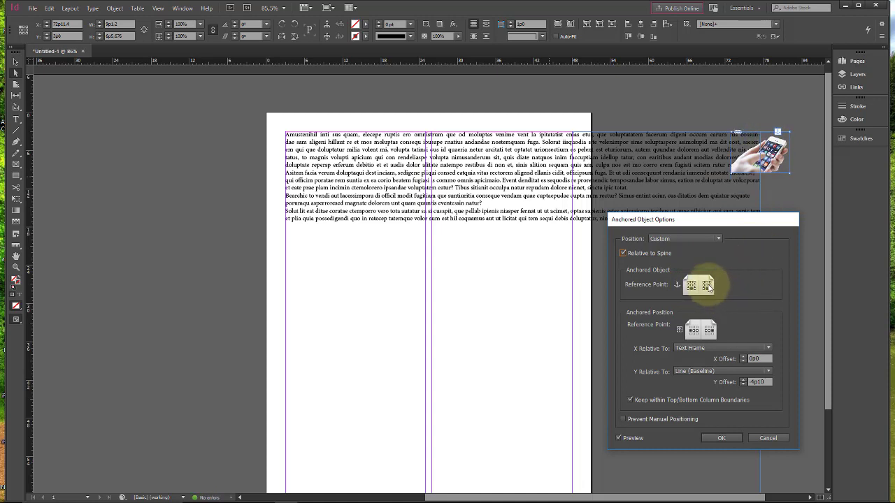
{"action": "left_click", "coordinate": [691, 288]}
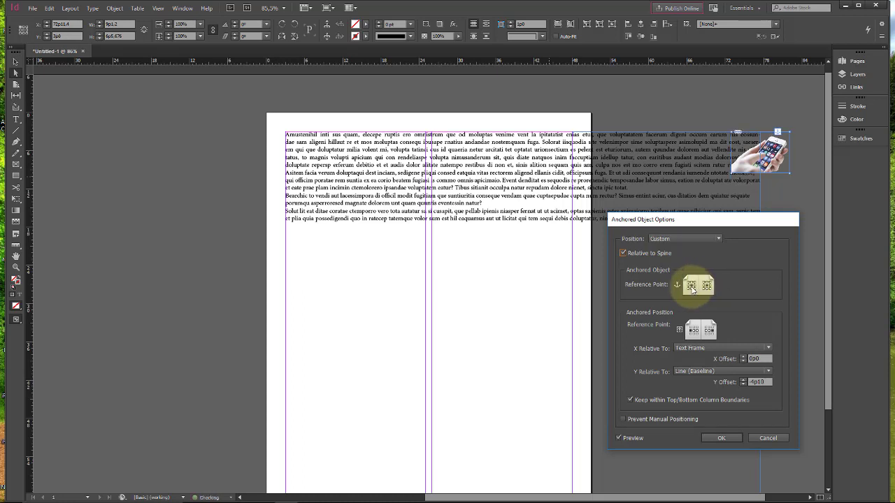
{"action": "left_click", "coordinate": [684, 238]}
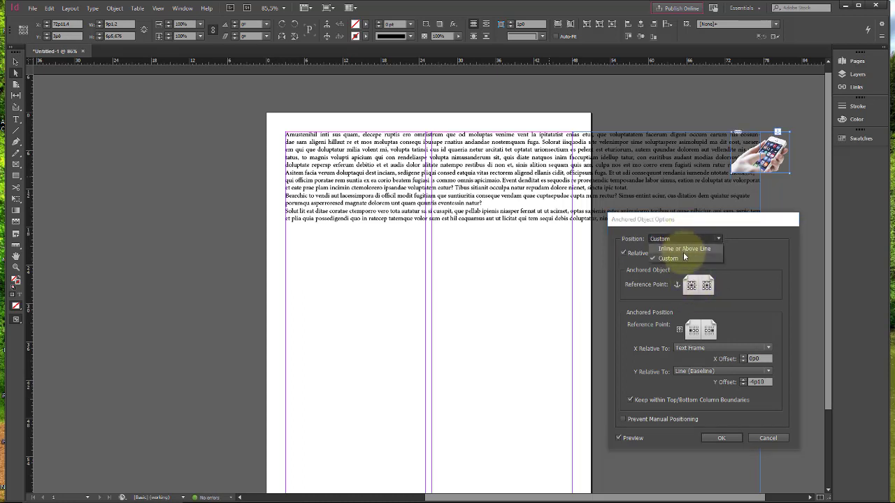
{"action": "left_click", "coordinate": [684, 258]}
{"action": "left_click", "coordinate": [663, 254]}
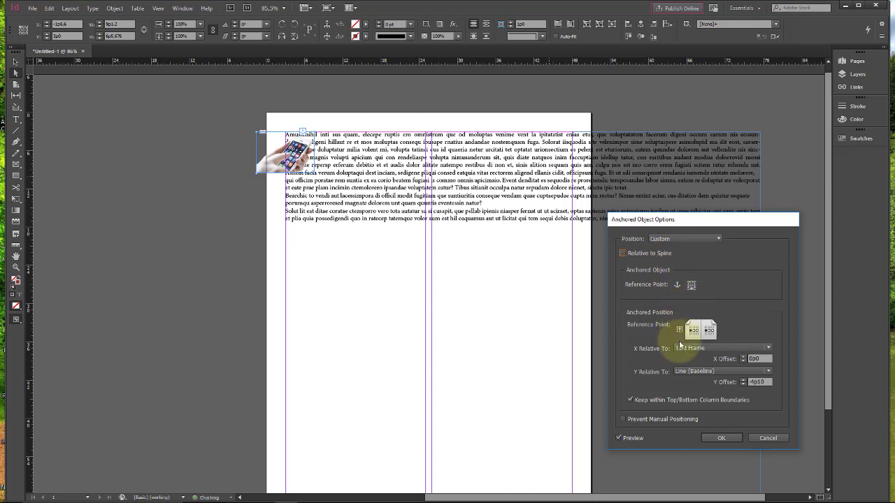
Try the phone image's X position relative to Column Edge and Page Margin with different reference points, and return it to Text Frame.
{"action": "left_click", "coordinate": [704, 348]}
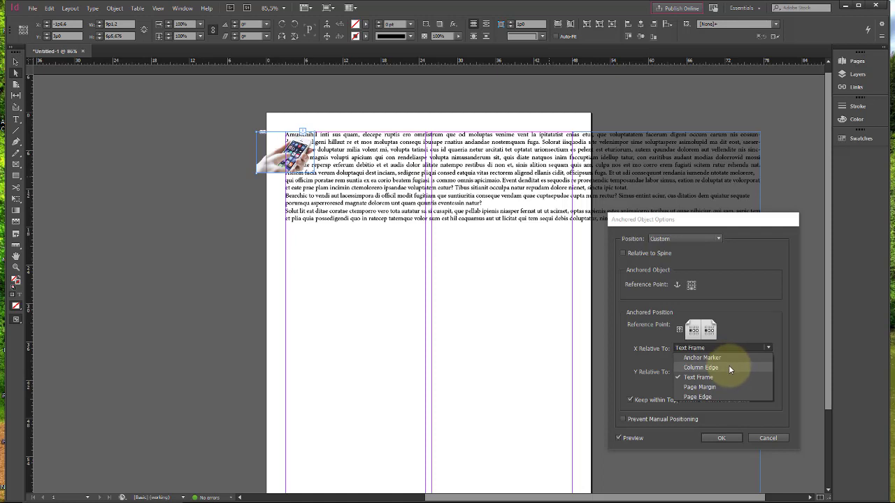
{"action": "left_click", "coordinate": [728, 366]}
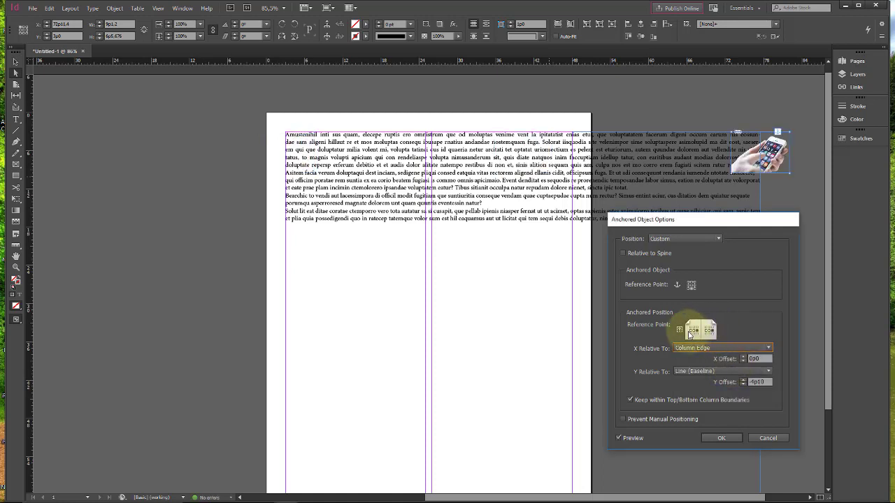
{"action": "left_click", "coordinate": [692, 334]}
{"action": "left_click", "coordinate": [711, 348]}
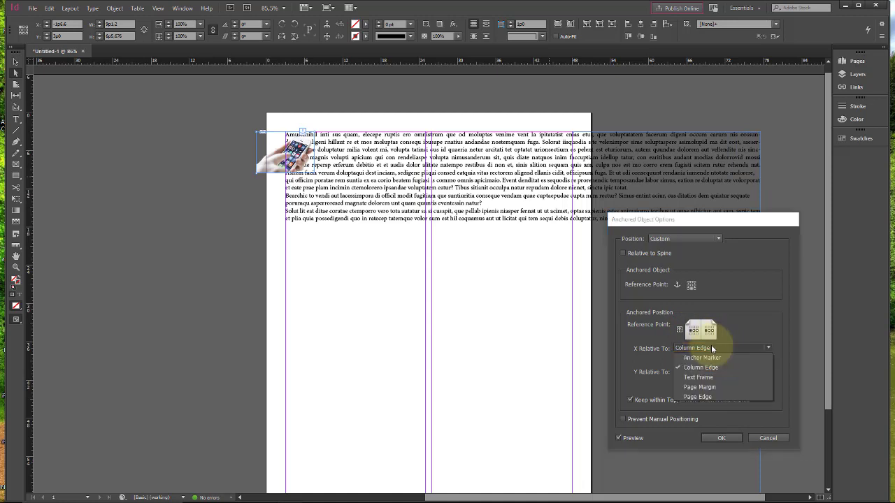
{"action": "left_click", "coordinate": [724, 385]}
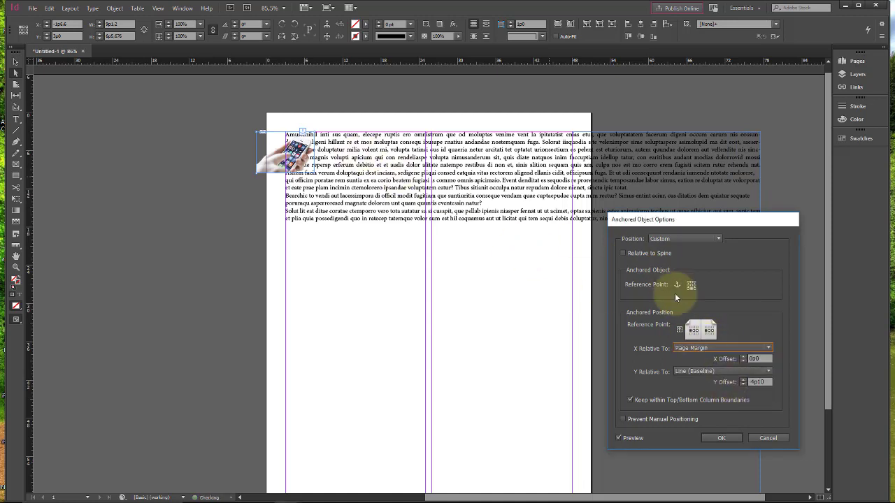
{"action": "left_click", "coordinate": [694, 318]}
{"action": "left_click", "coordinate": [683, 327]}
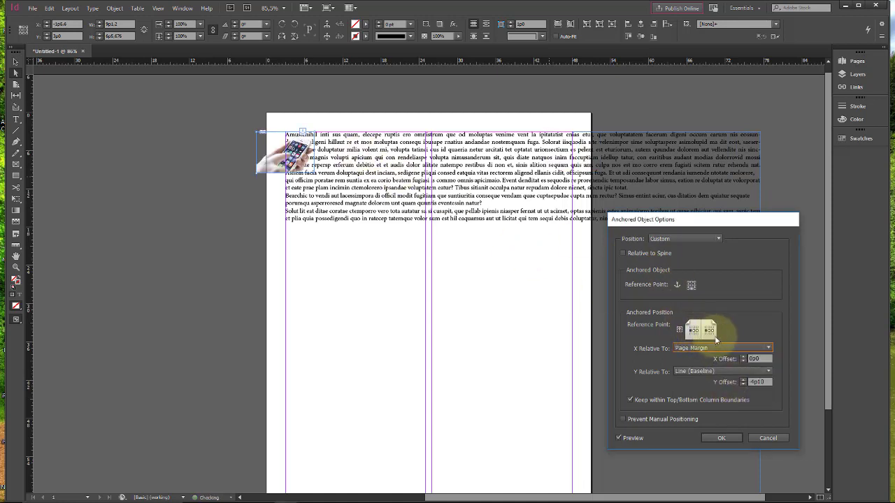
{"action": "left_click", "coordinate": [720, 346]}
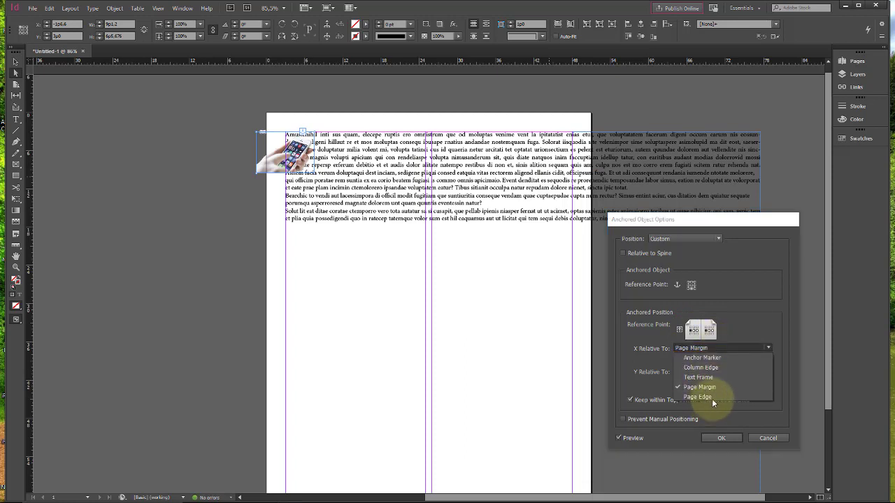
{"action": "left_click", "coordinate": [720, 377]}
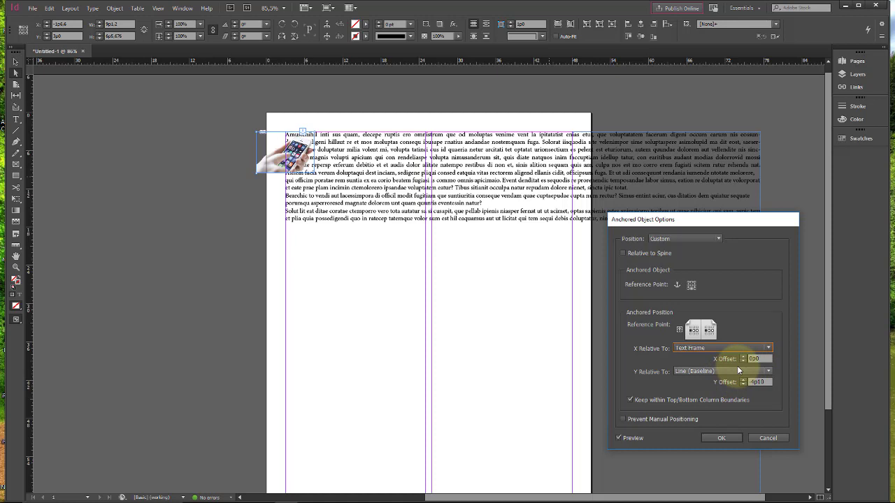
Try the Y position relative to Text Frame with different position reference points, and discard the anchored object changes.
{"action": "left_click", "coordinate": [739, 371]}
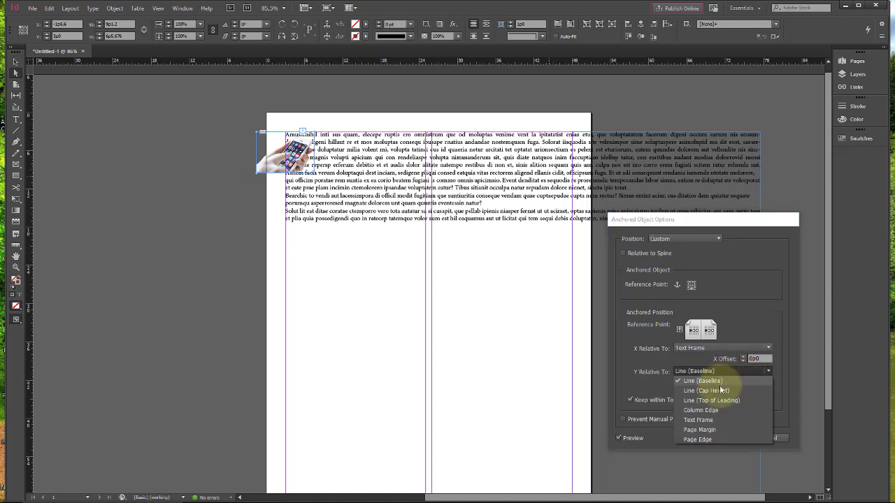
{"action": "left_click", "coordinate": [712, 420]}
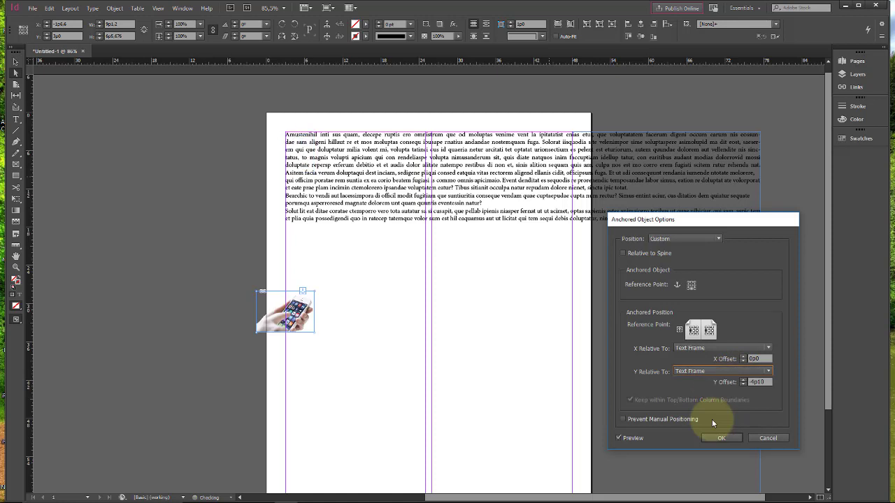
{"action": "left_click", "coordinate": [694, 333]}
{"action": "left_click", "coordinate": [693, 330]}
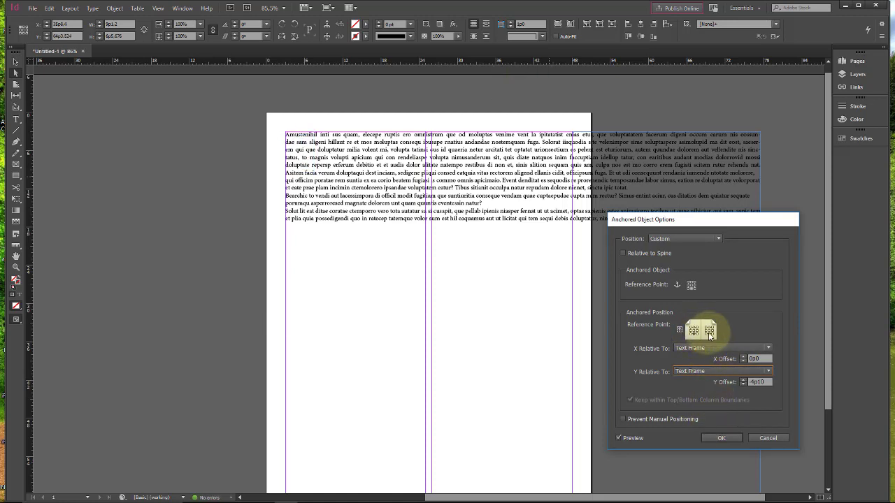
{"action": "left_click", "coordinate": [709, 332]}
{"action": "left_click", "coordinate": [709, 334]}
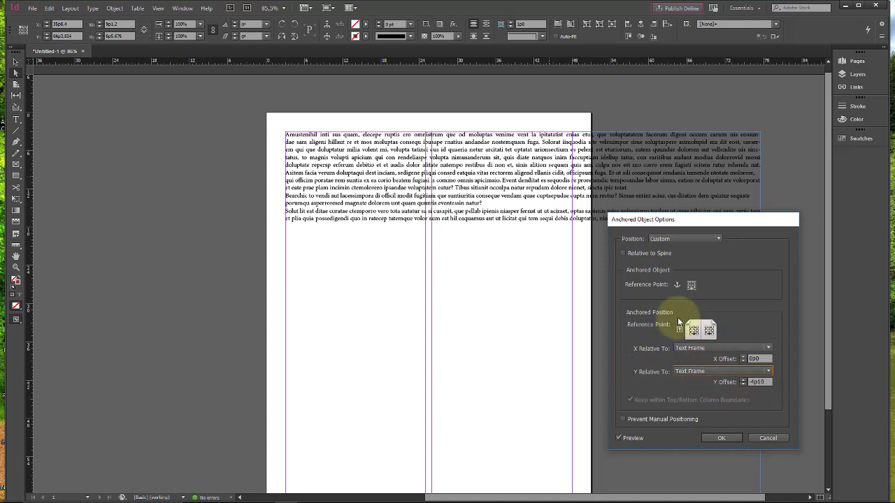
{"action": "left_click", "coordinate": [769, 437]}
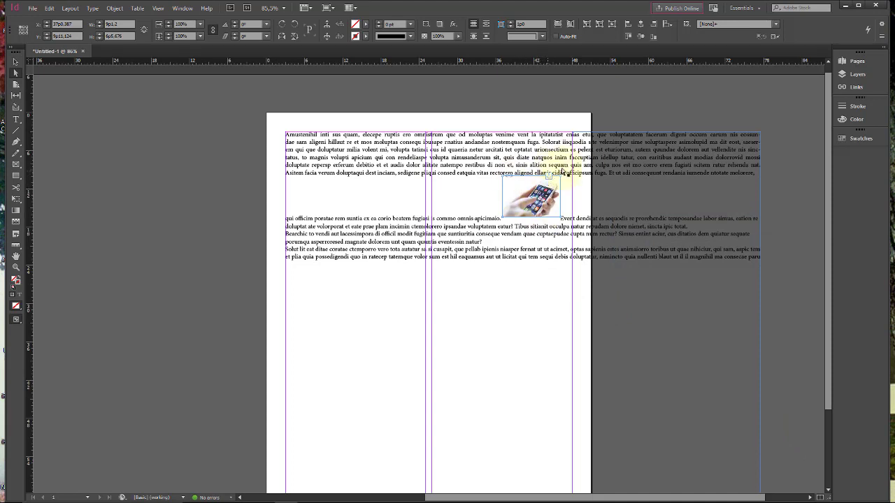
{"action": "left_click", "coordinate": [542, 192]}
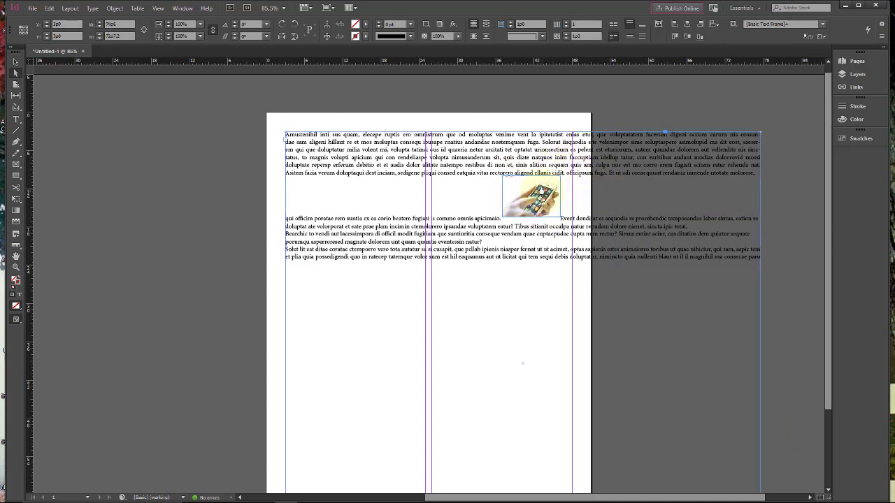
{"action": "left_click", "coordinate": [226, 134]}
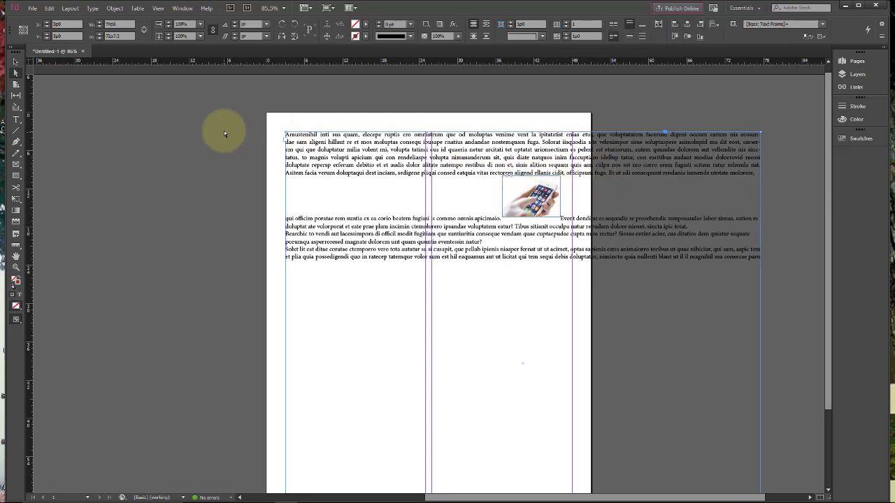